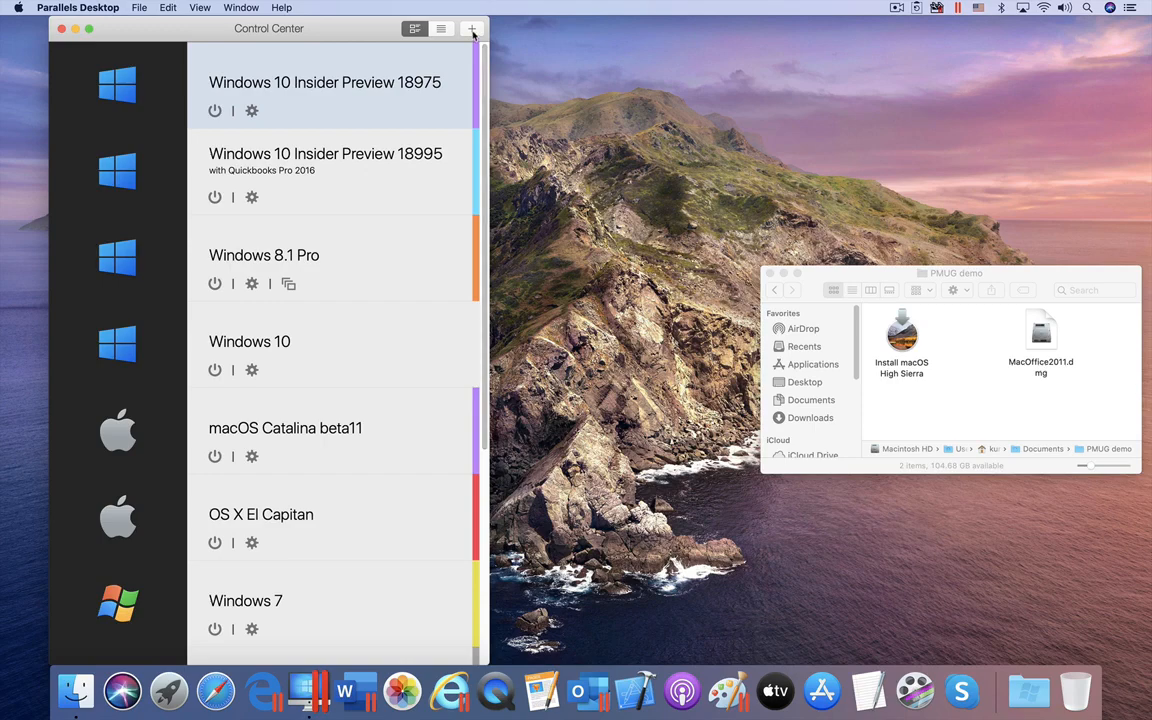
Step: Start a new VM from an image file, manually supplying the Install macOS High Sierra installer
{"action": "left_click", "coordinate": [471, 28]}
{"action": "left_click", "coordinate": [560, 230]}
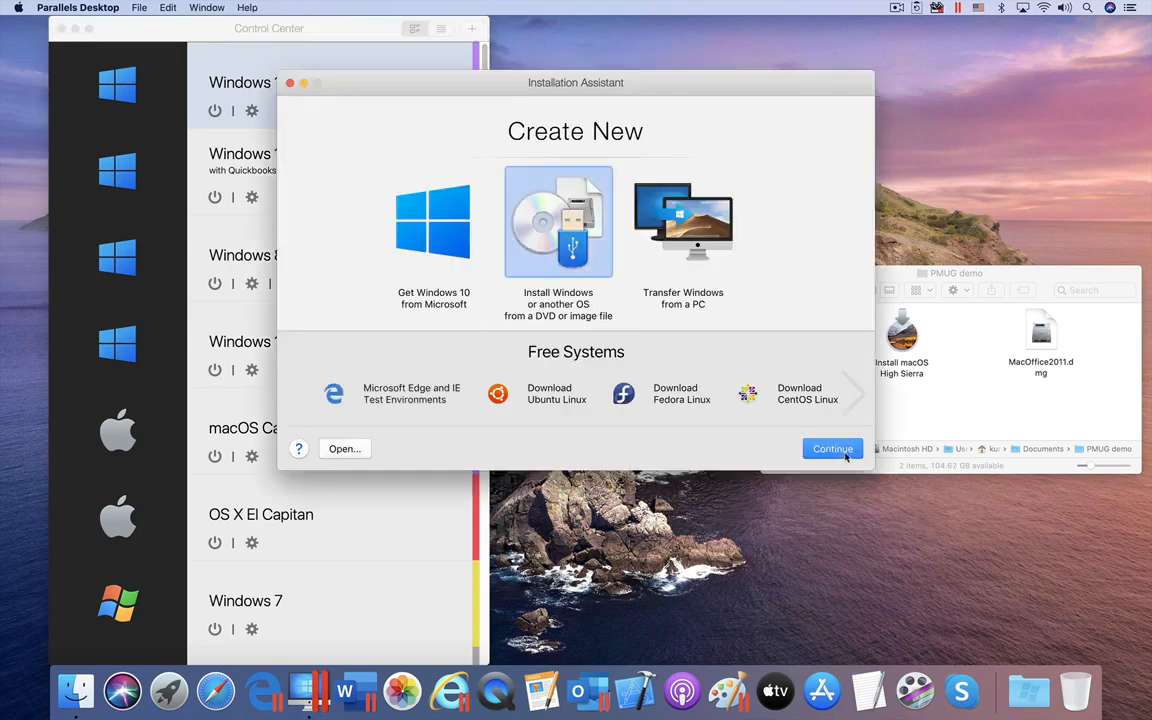
{"action": "left_click", "coordinate": [832, 448]}
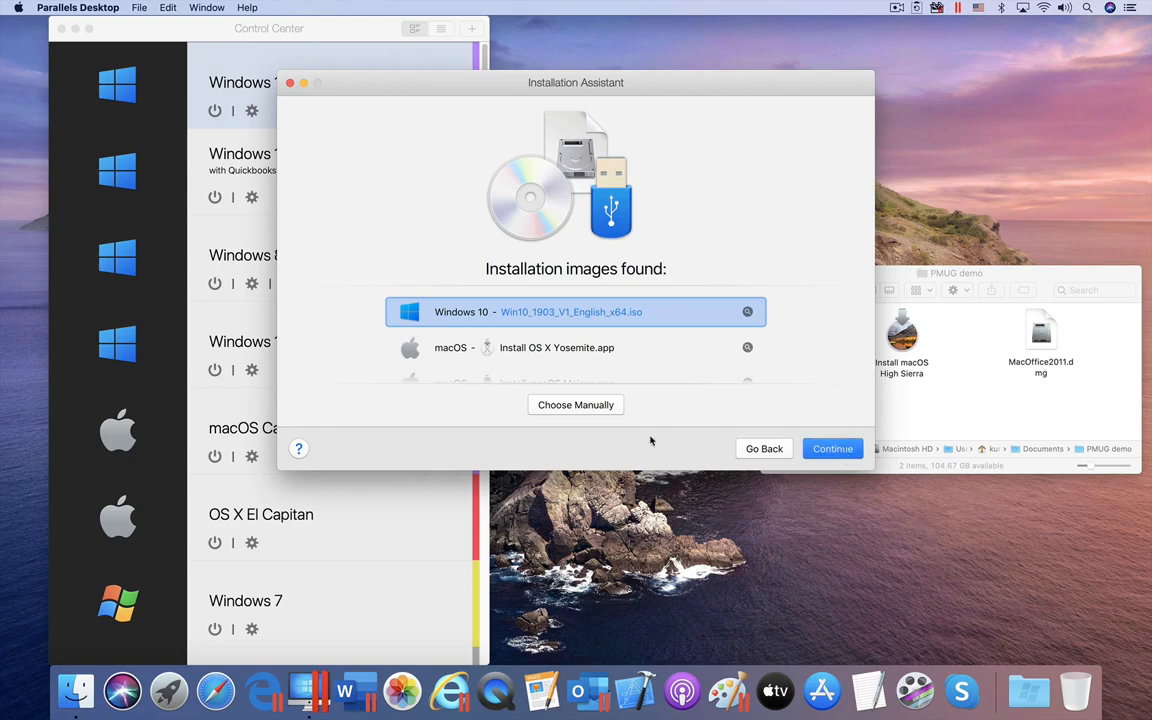
{"action": "left_click", "coordinate": [583, 405]}
{"action": "left_click_drag", "start_coordinate": [918, 313], "coordinate": [580, 305]}
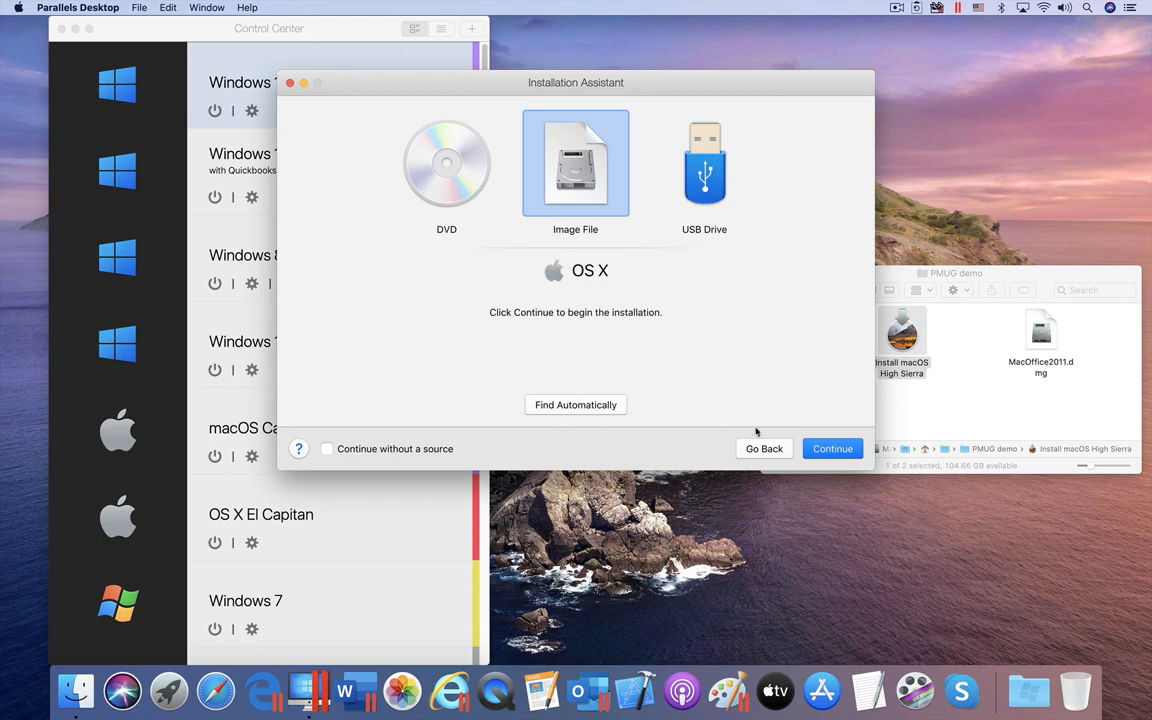
Step: Agree to build a bootable macOS disk image and save it to the Desktop
{"action": "left_click", "coordinate": [848, 450]}
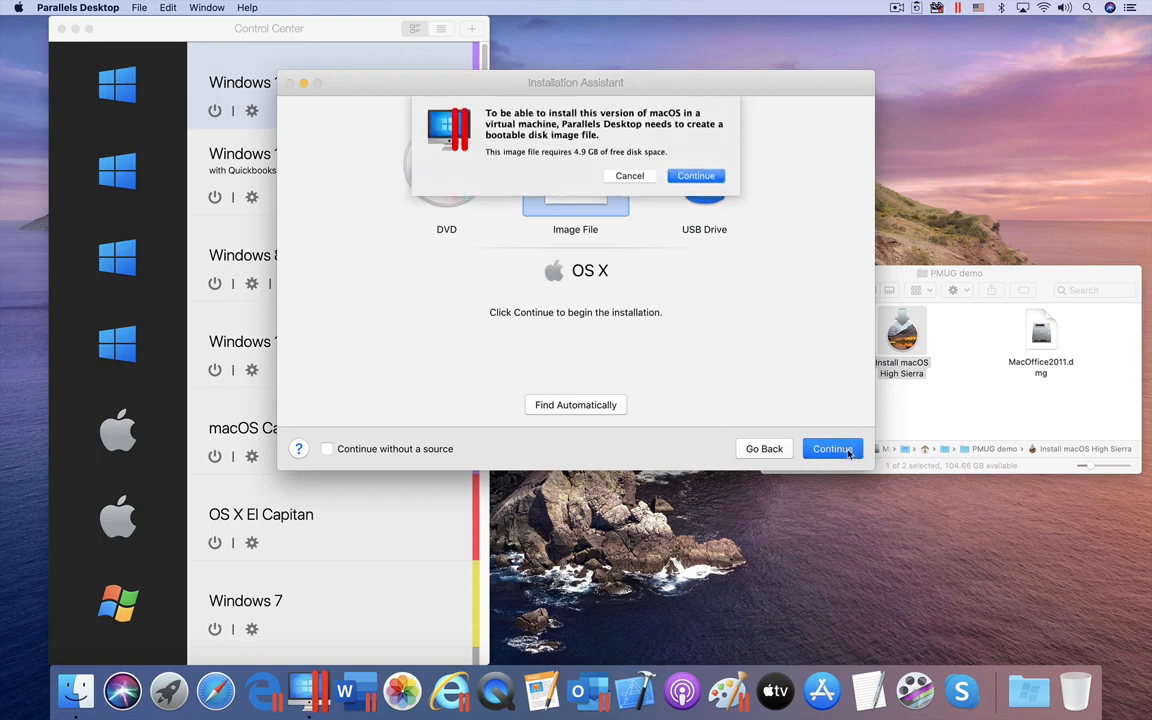
{"action": "left_click", "coordinate": [708, 180]}
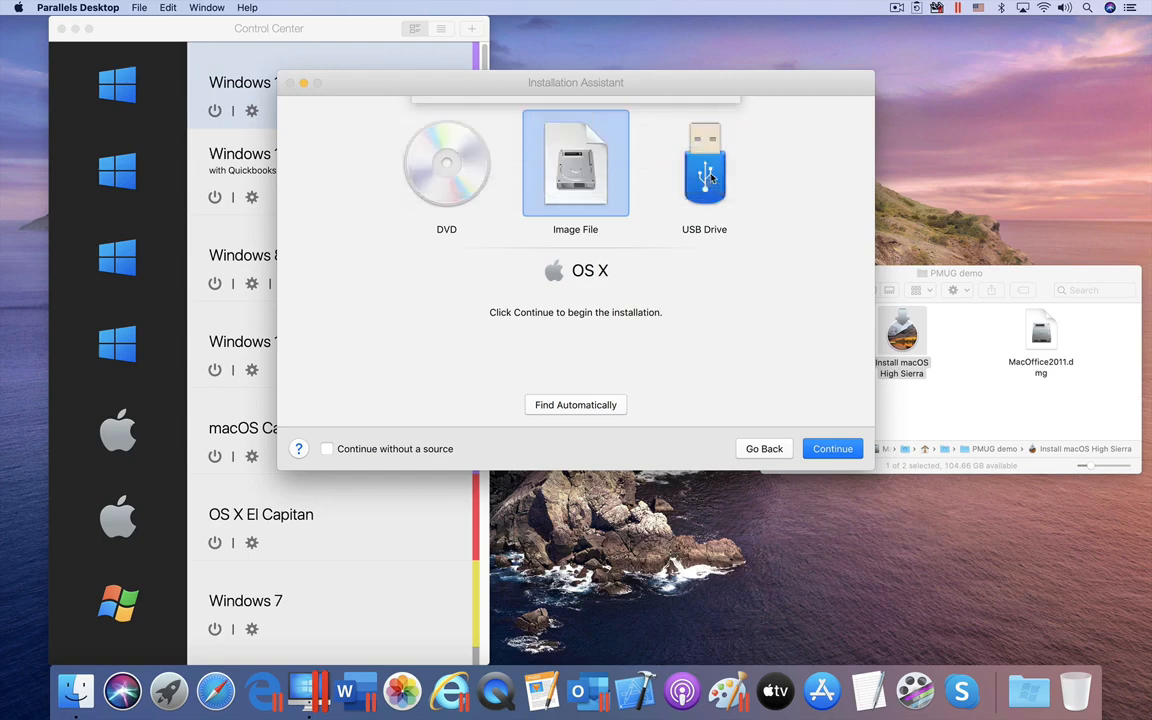
{"action": "left_click", "coordinate": [603, 223]}
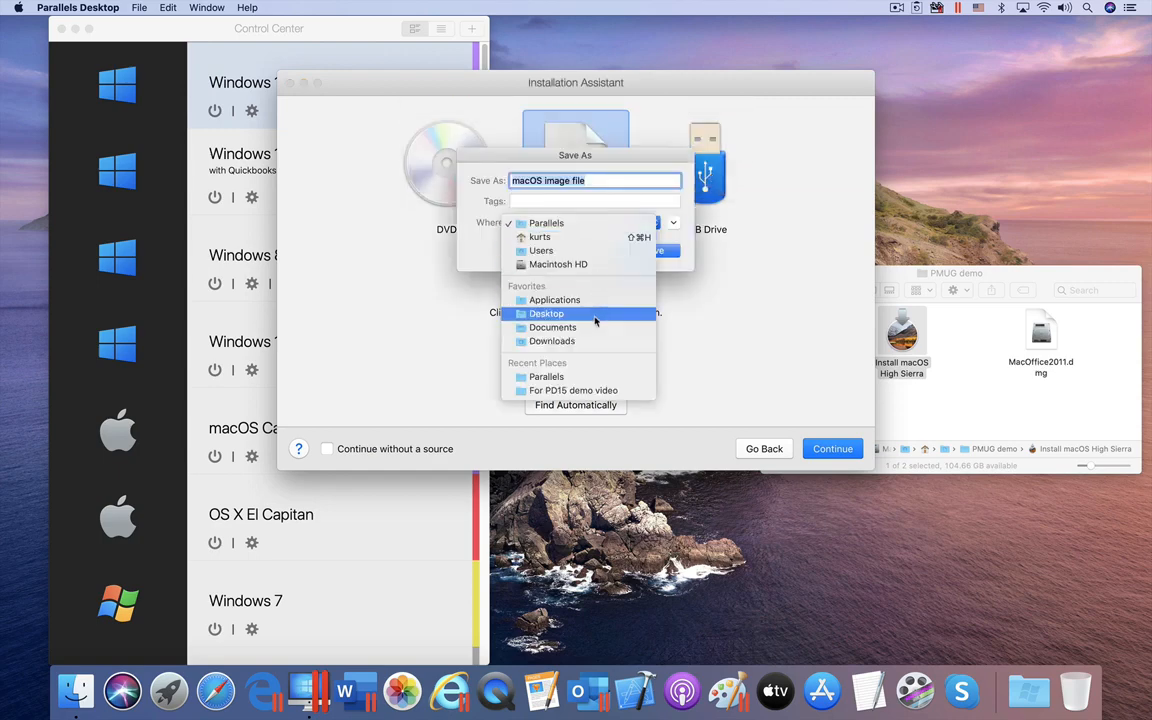
{"action": "left_click", "coordinate": [592, 313]}
{"action": "left_click", "coordinate": [655, 251]}
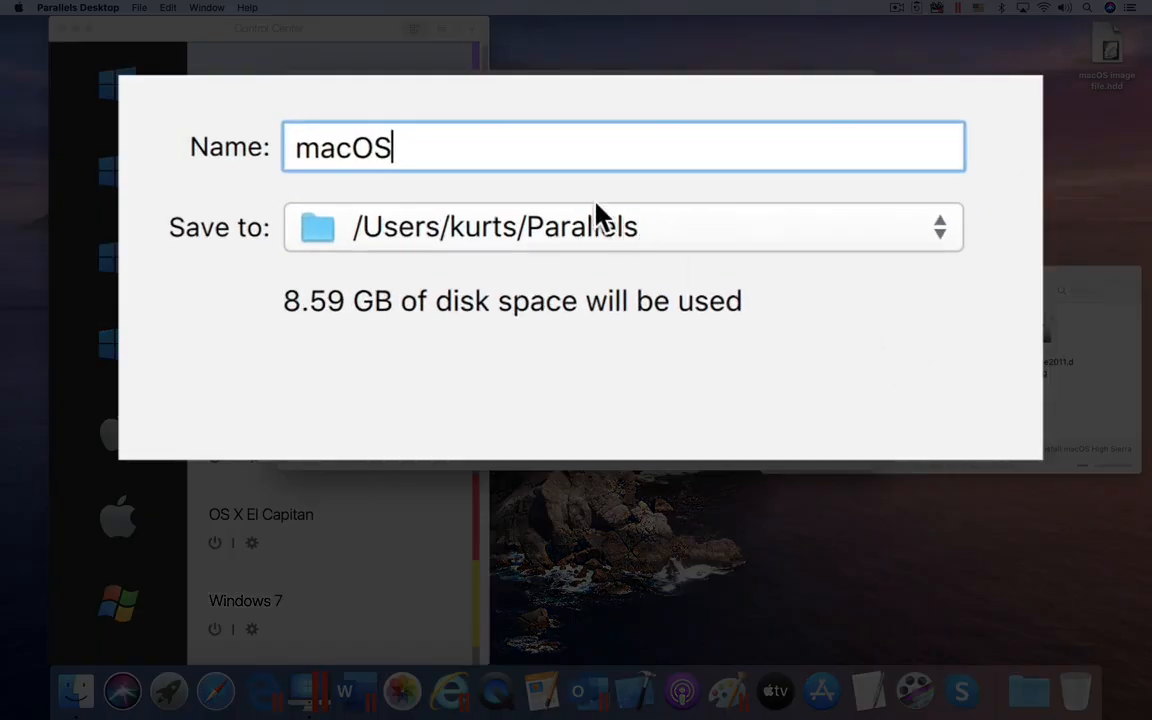
Step: Name the VM 'macOS High Sierra' in /Users/Shared/Parallels, customise settings before installation, and create it
{"action": "type", "text": "High "}
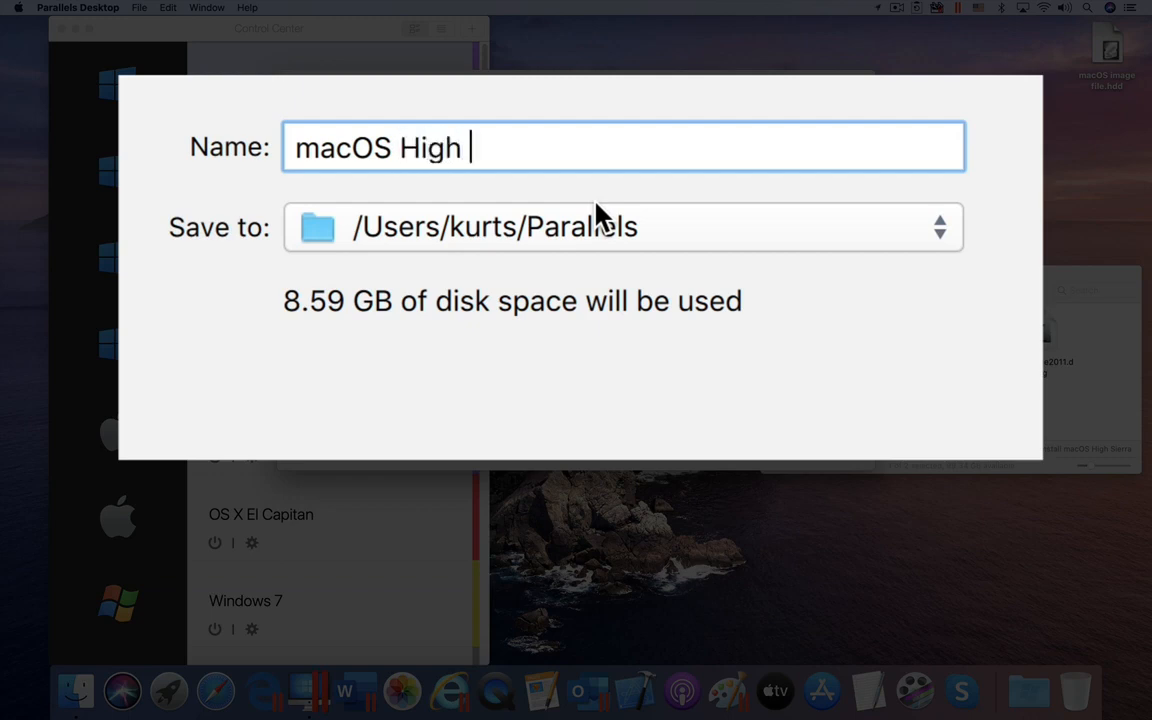
{"action": "type", "text": "Sierr"}
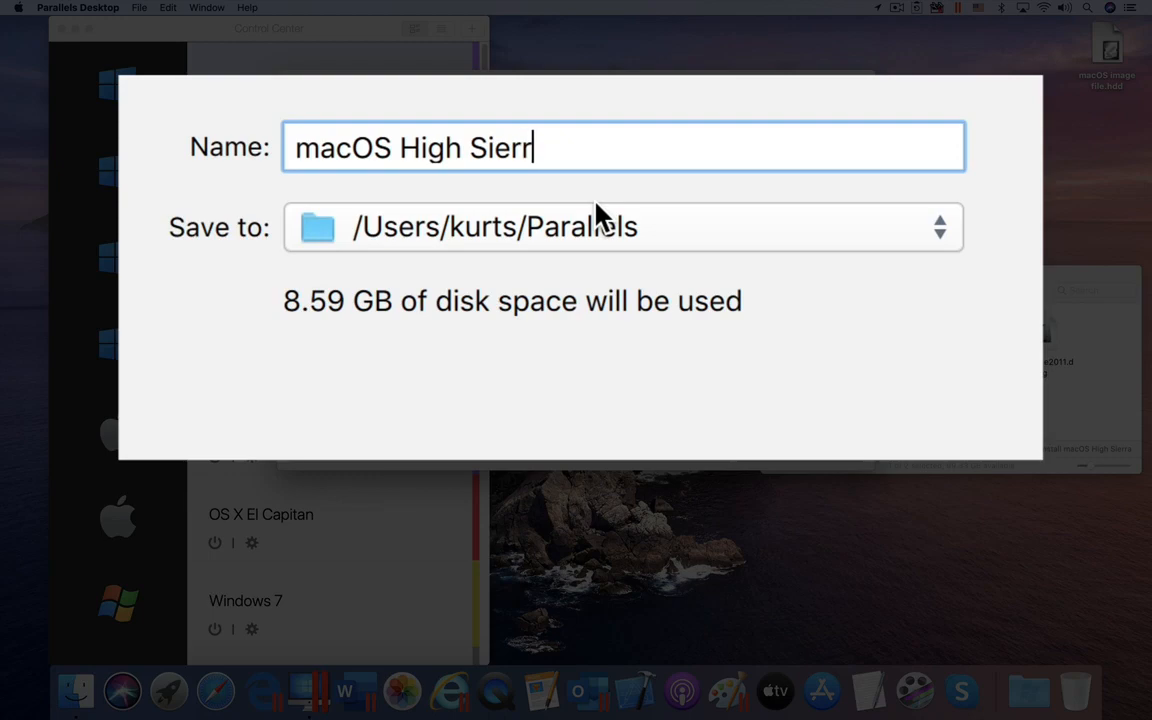
{"action": "type", "text": "a"}
{"action": "left_click", "coordinate": [666, 220]}
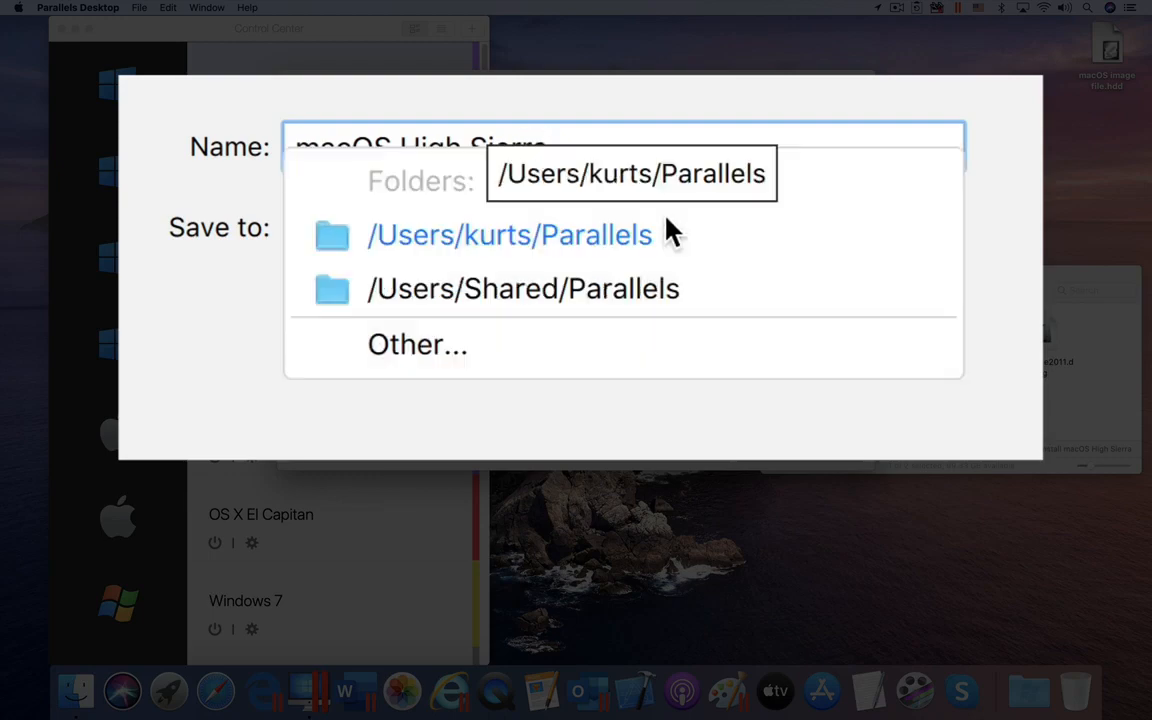
{"action": "left_click", "coordinate": [658, 289]}
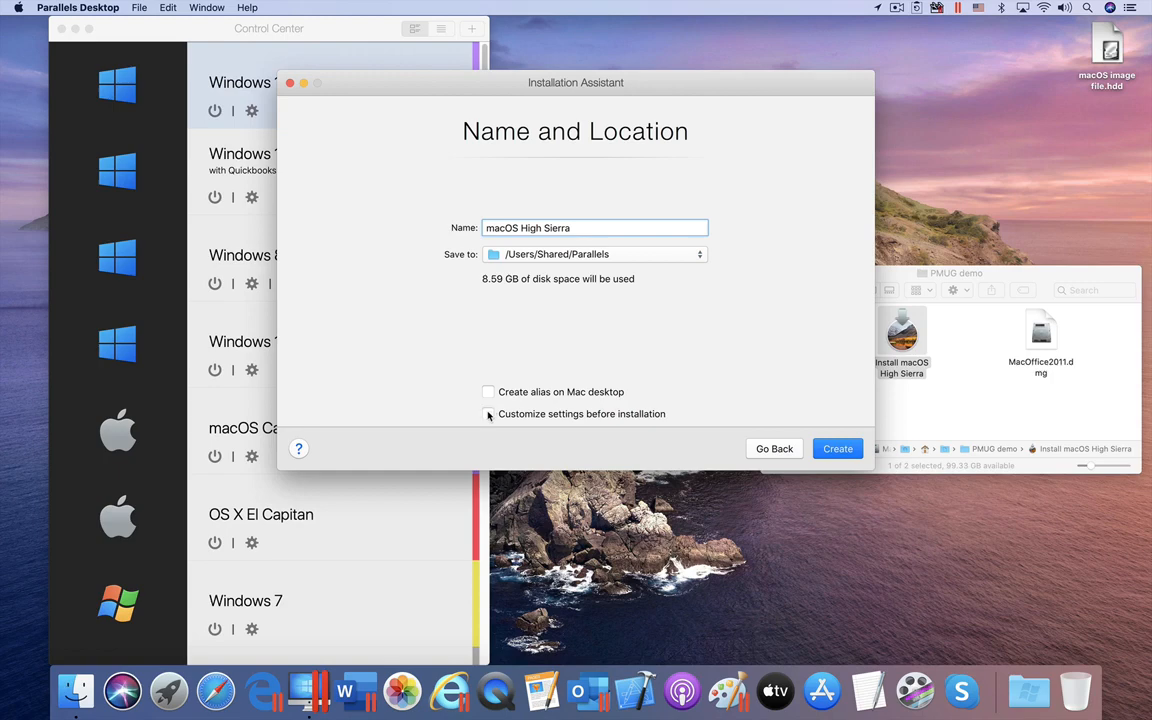
{"action": "left_click", "coordinate": [488, 413]}
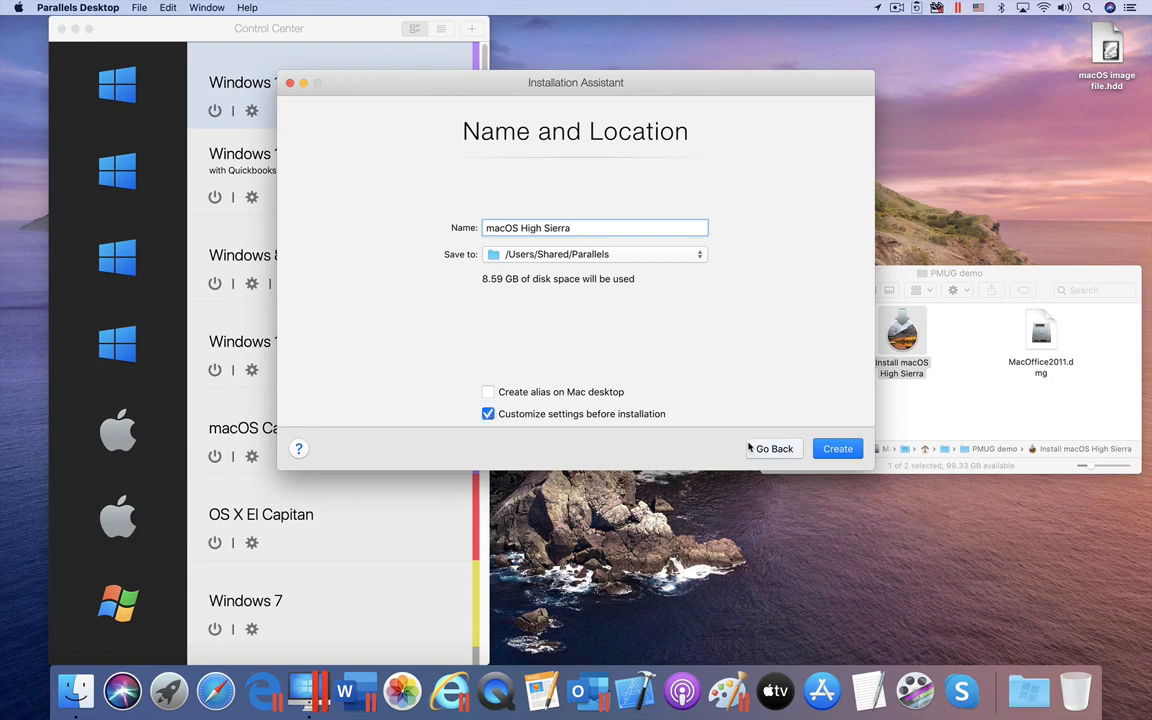
{"action": "left_click", "coordinate": [838, 449]}
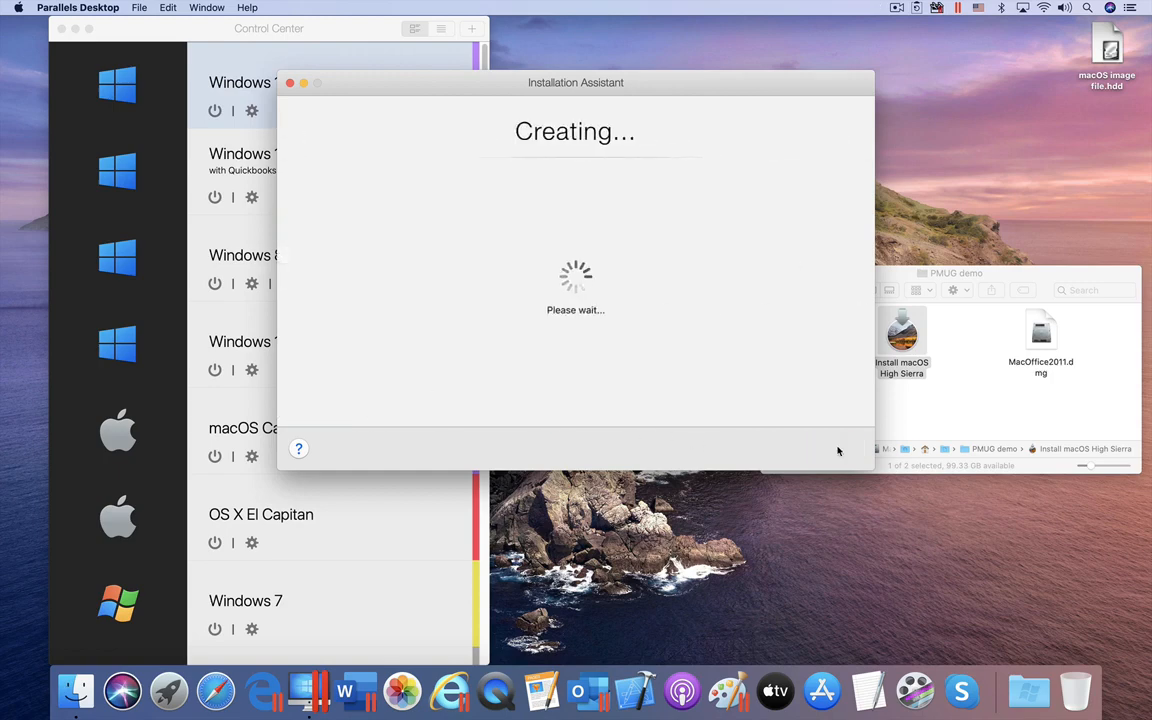
Step: Raise the new VM's memory to 4096 MB in its hardware configuration
{"action": "left_click", "coordinate": [575, 390]}
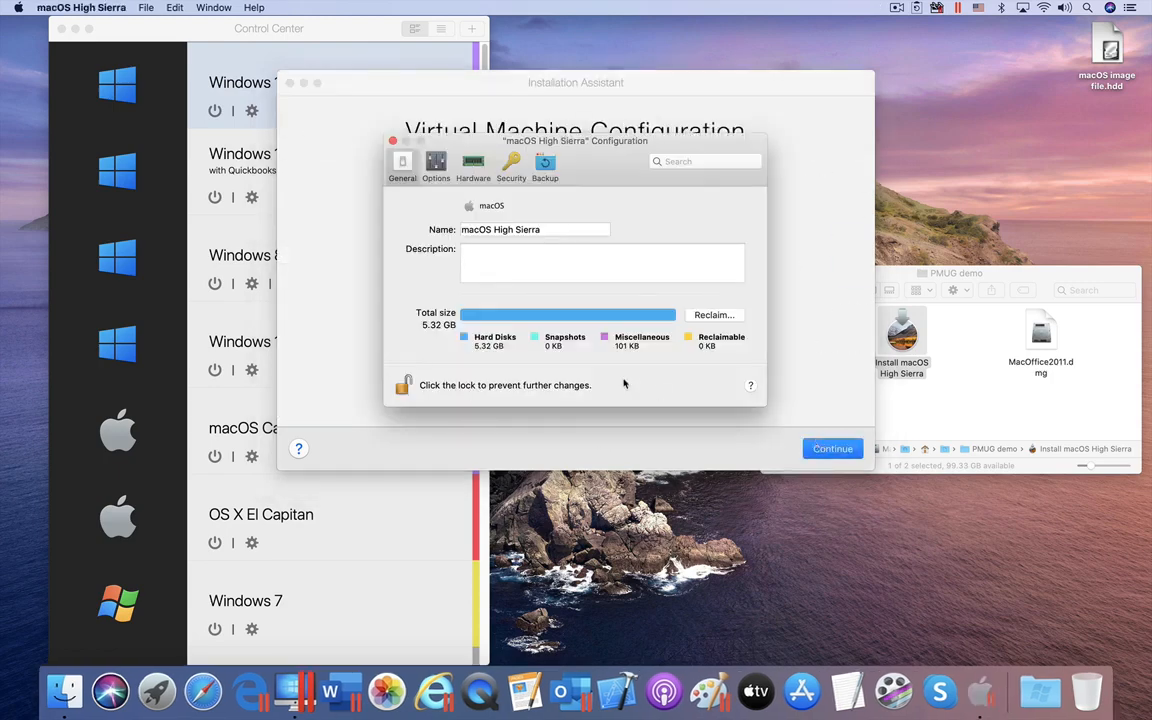
{"action": "left_click", "coordinate": [470, 164]}
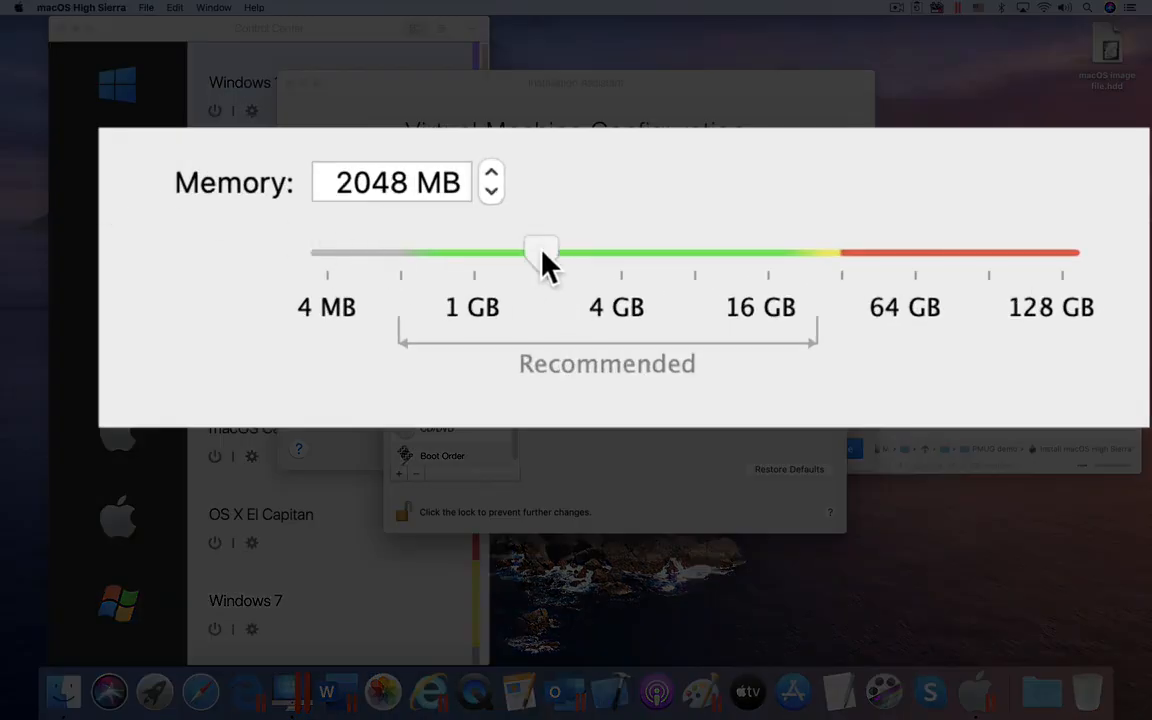
{"action": "left_click_drag", "start_coordinate": [545, 258], "coordinate": [630, 257]}
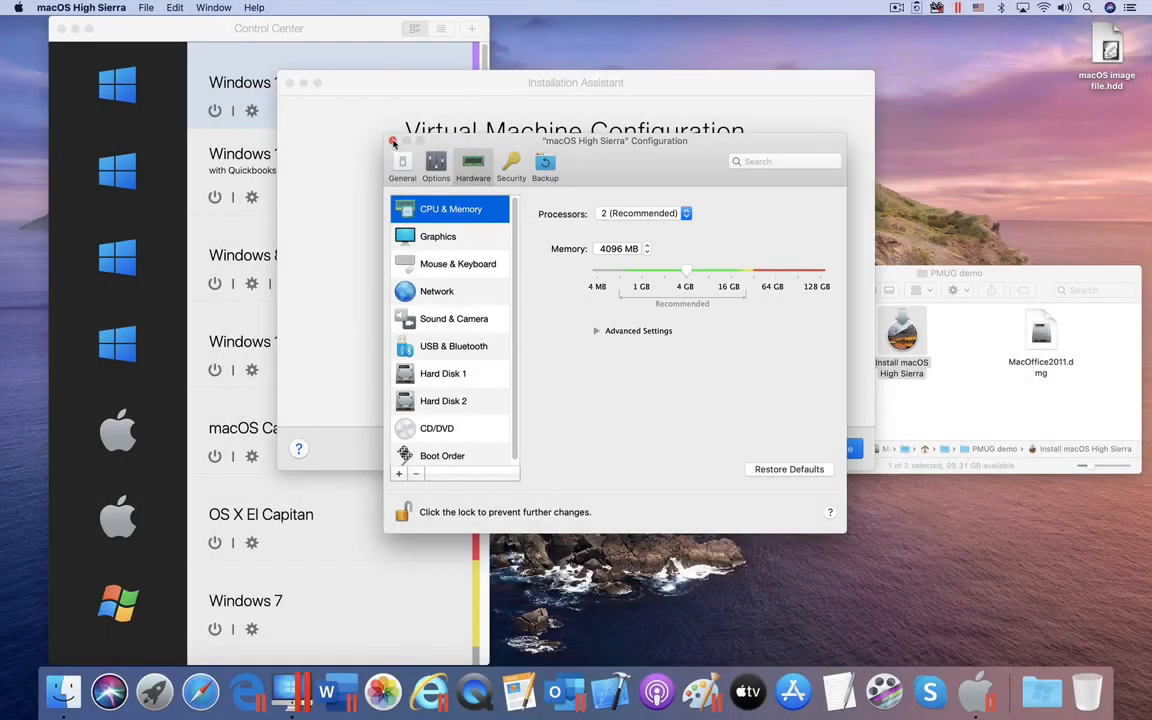
Step: Set shared Mac folders to None, stop sharing cloud folders and Mac volumes, then close settings
{"action": "left_click", "coordinate": [436, 167]}
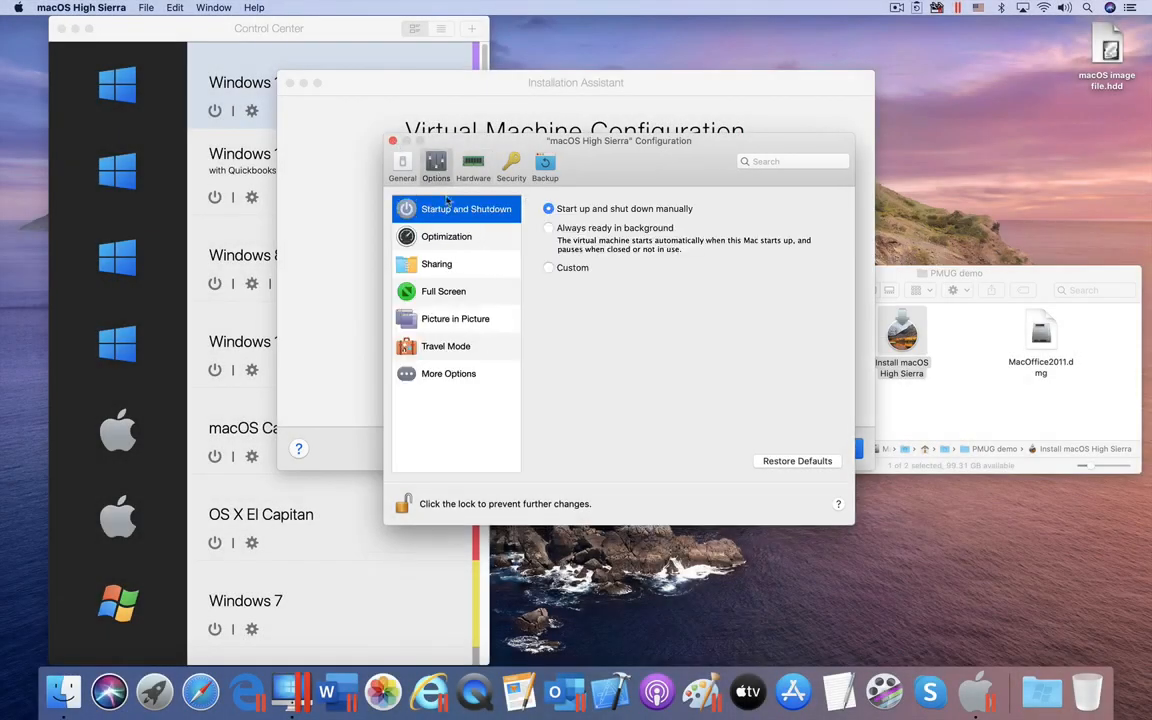
{"action": "left_click", "coordinate": [436, 263]}
{"action": "left_click", "coordinate": [668, 235]}
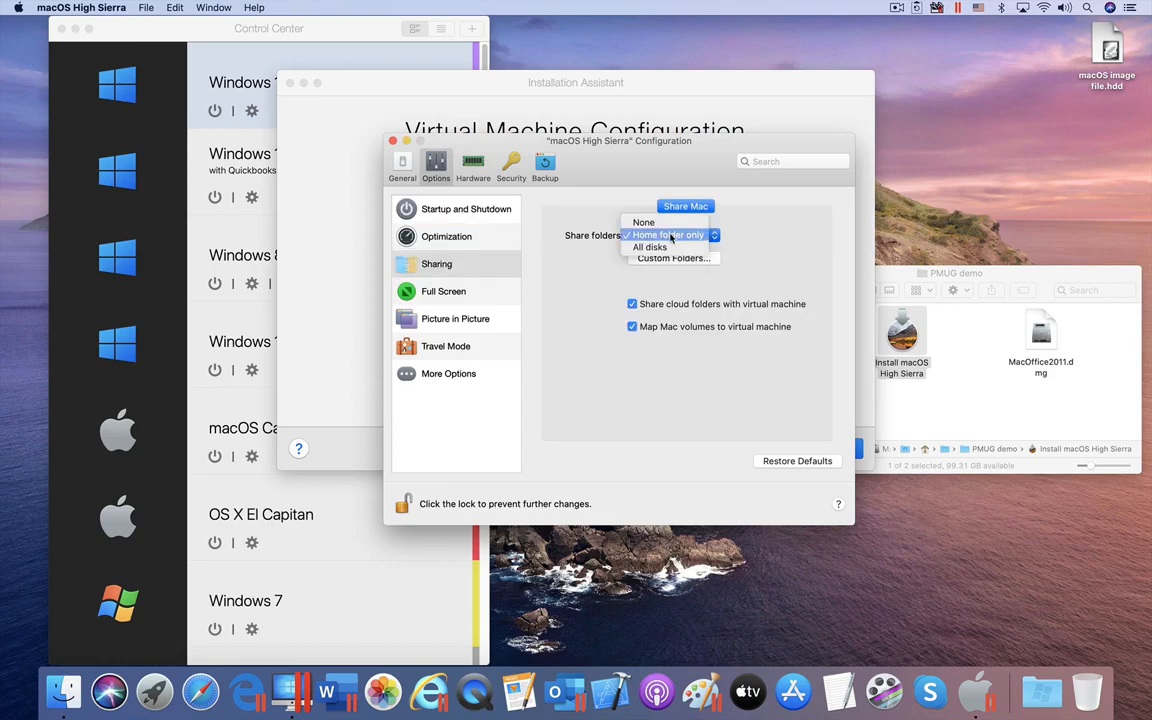
{"action": "left_click", "coordinate": [502, 95]}
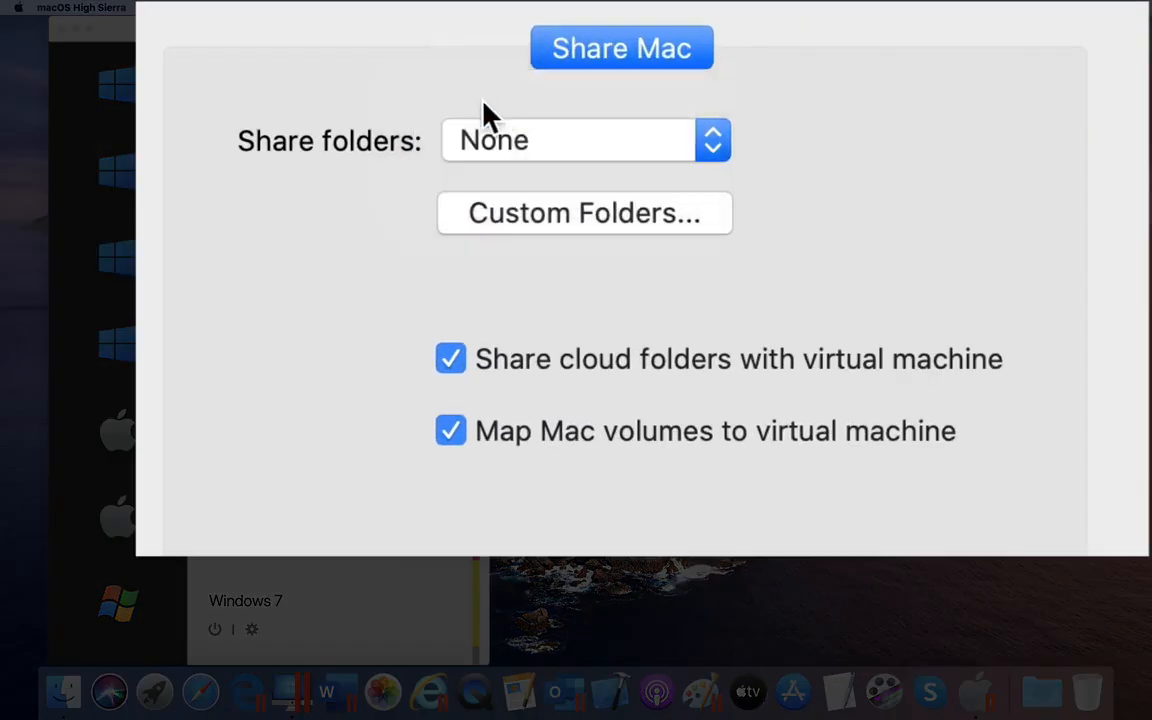
{"action": "left_click", "coordinate": [449, 360]}
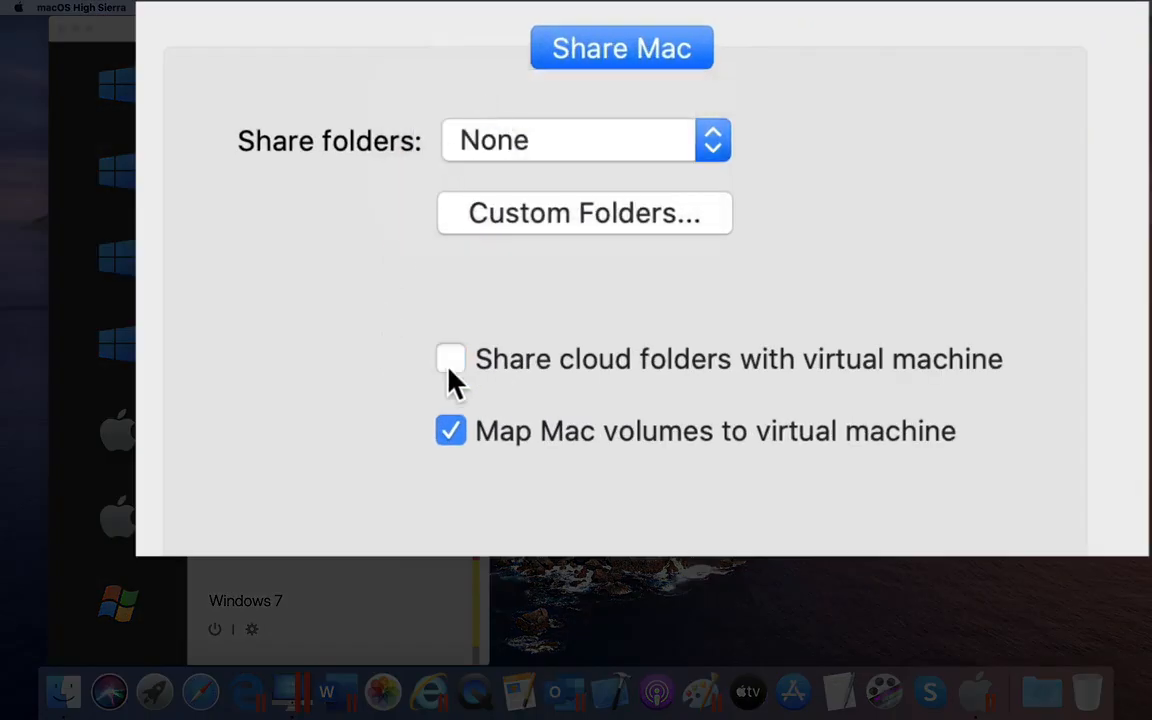
{"action": "left_click", "coordinate": [451, 432]}
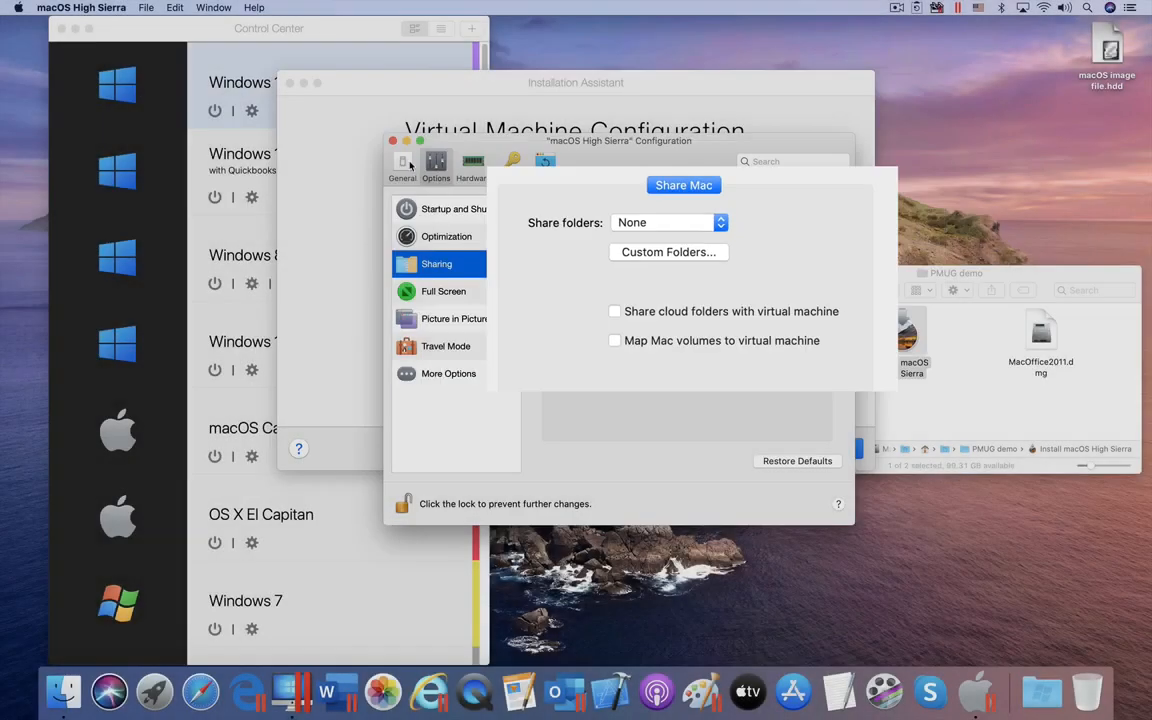
{"action": "left_click", "coordinate": [402, 162]}
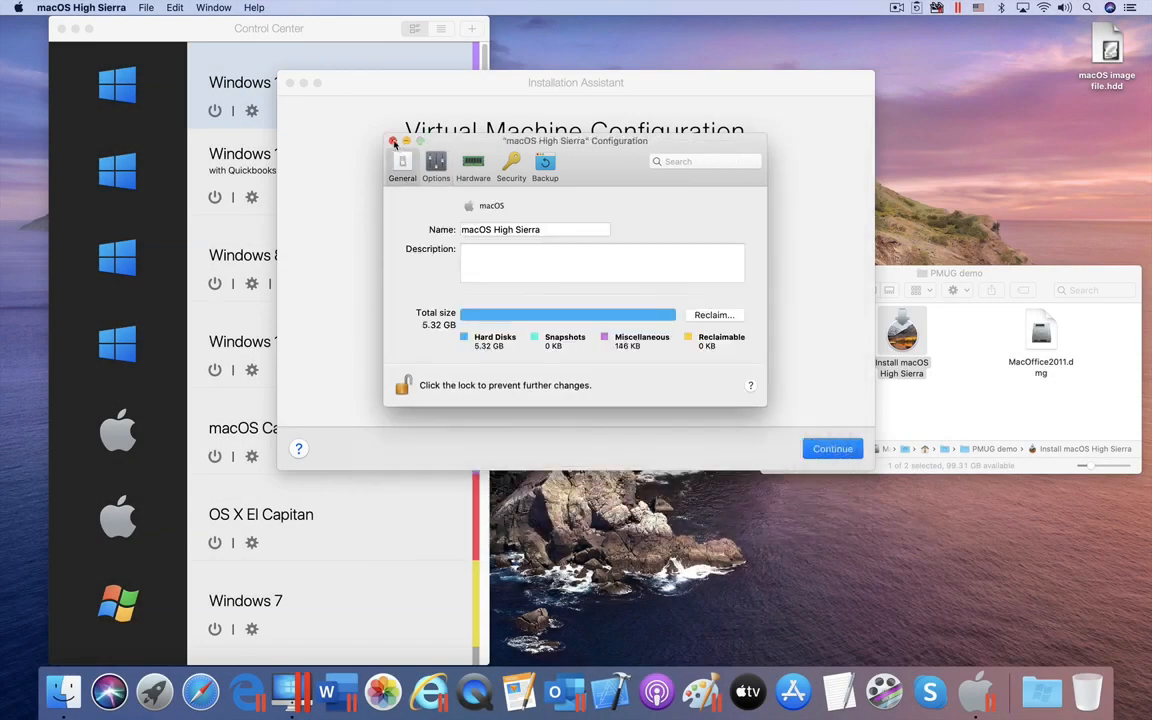
{"action": "left_click", "coordinate": [393, 141]}
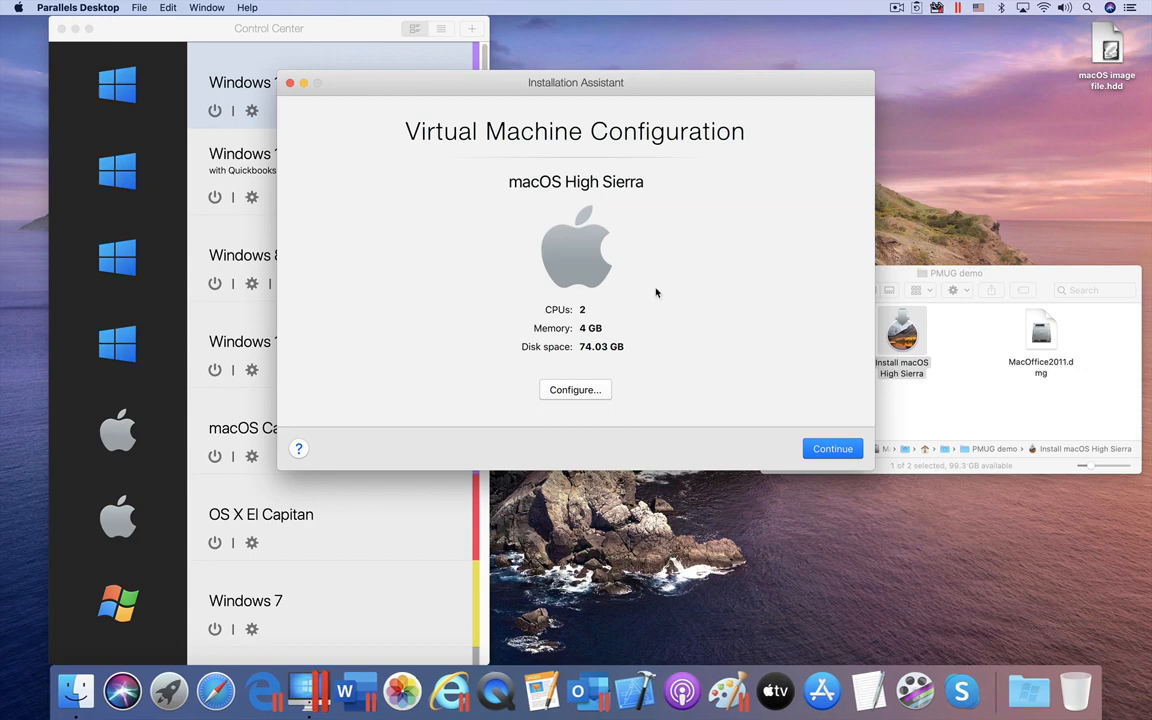
Step: Start the VM, keep English, and choose Install macOS from macOS Utilities
{"action": "left_click", "coordinate": [835, 449]}
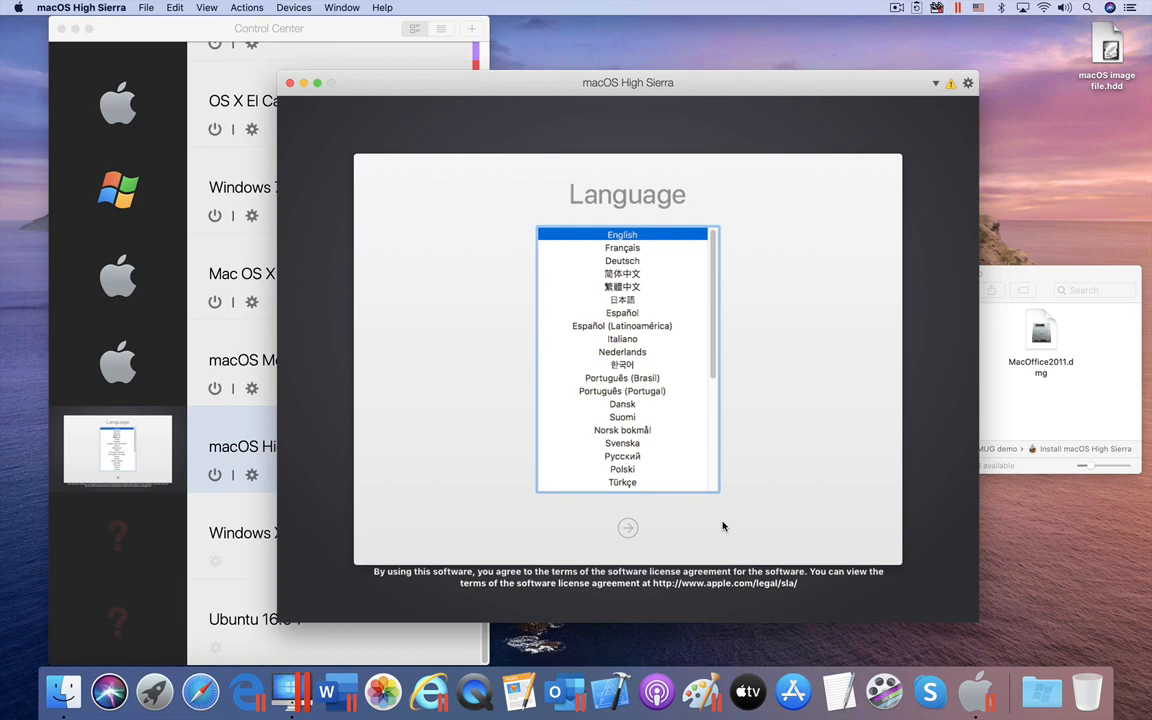
{"action": "key", "text": "Return"}
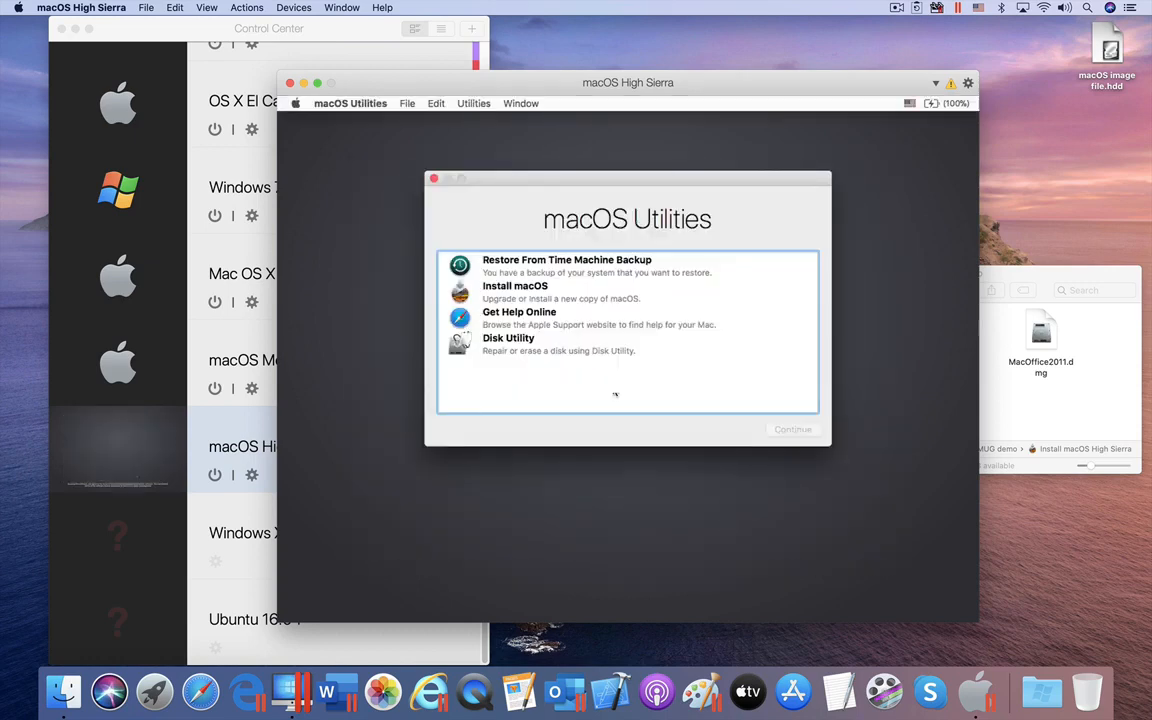
{"action": "left_click", "coordinate": [523, 291]}
{"action": "left_click", "coordinate": [795, 430]}
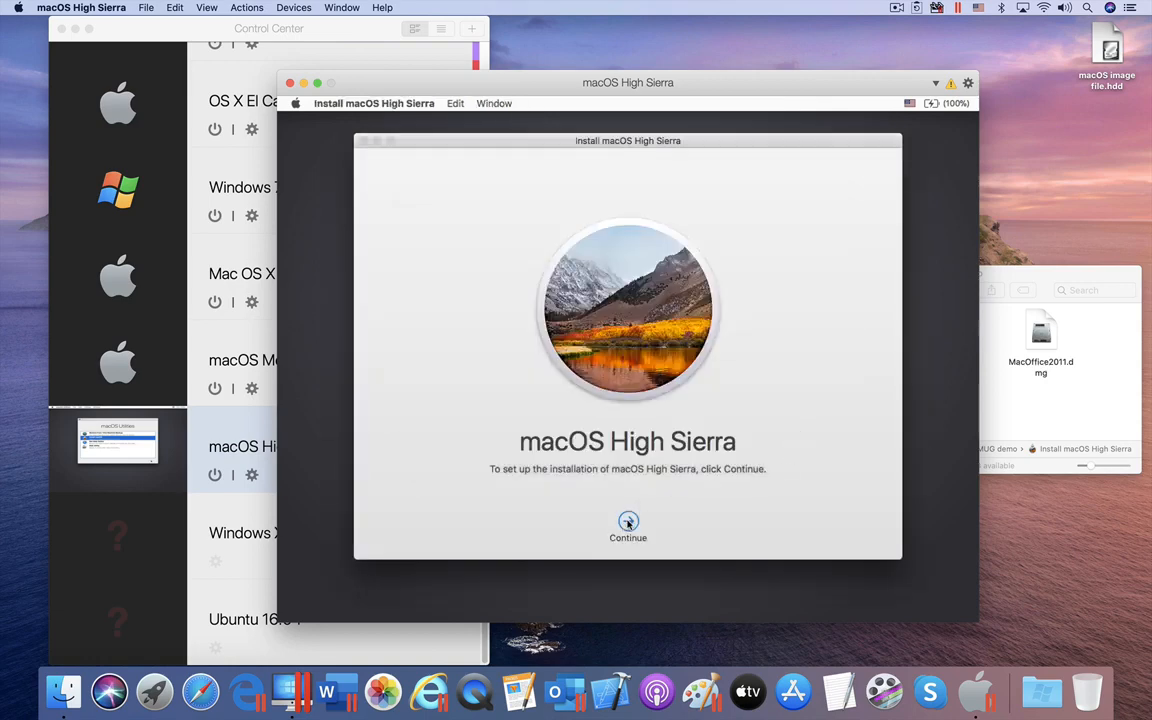
Step: Accept the licence agreement and install High Sierra onto the Macintosh HD disk
{"action": "left_click", "coordinate": [626, 520]}
{"action": "left_click", "coordinate": [659, 521]}
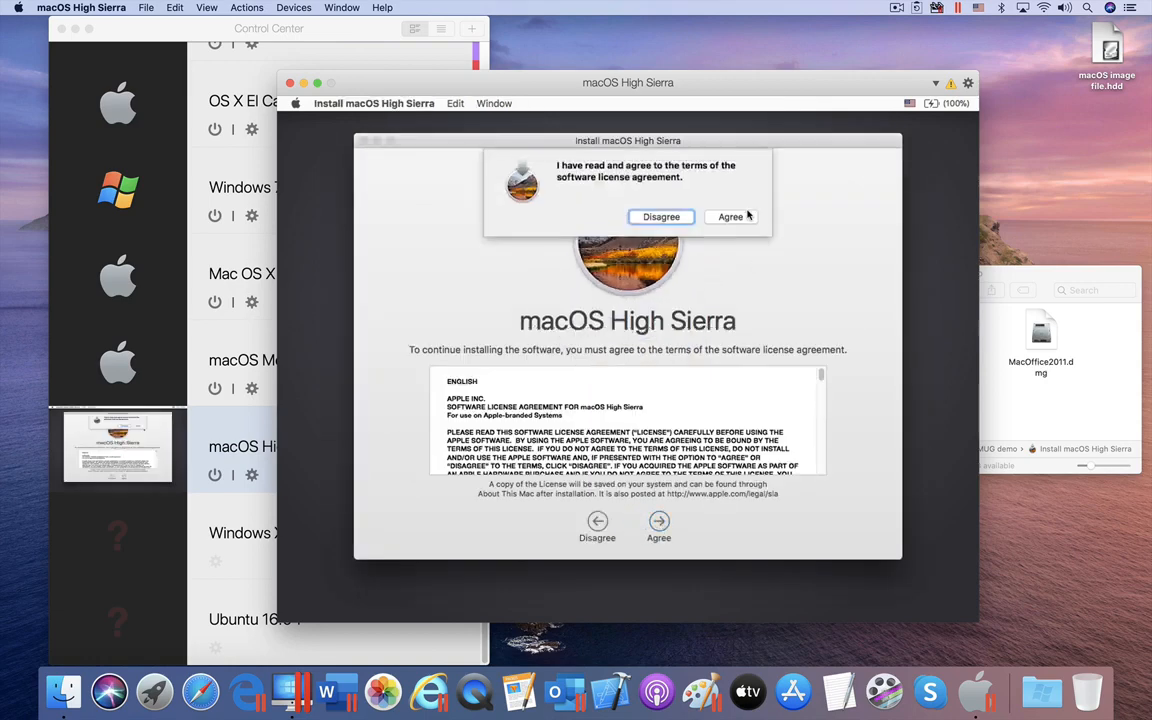
{"action": "left_click", "coordinate": [660, 197]}
{"action": "left_click", "coordinate": [530, 395]}
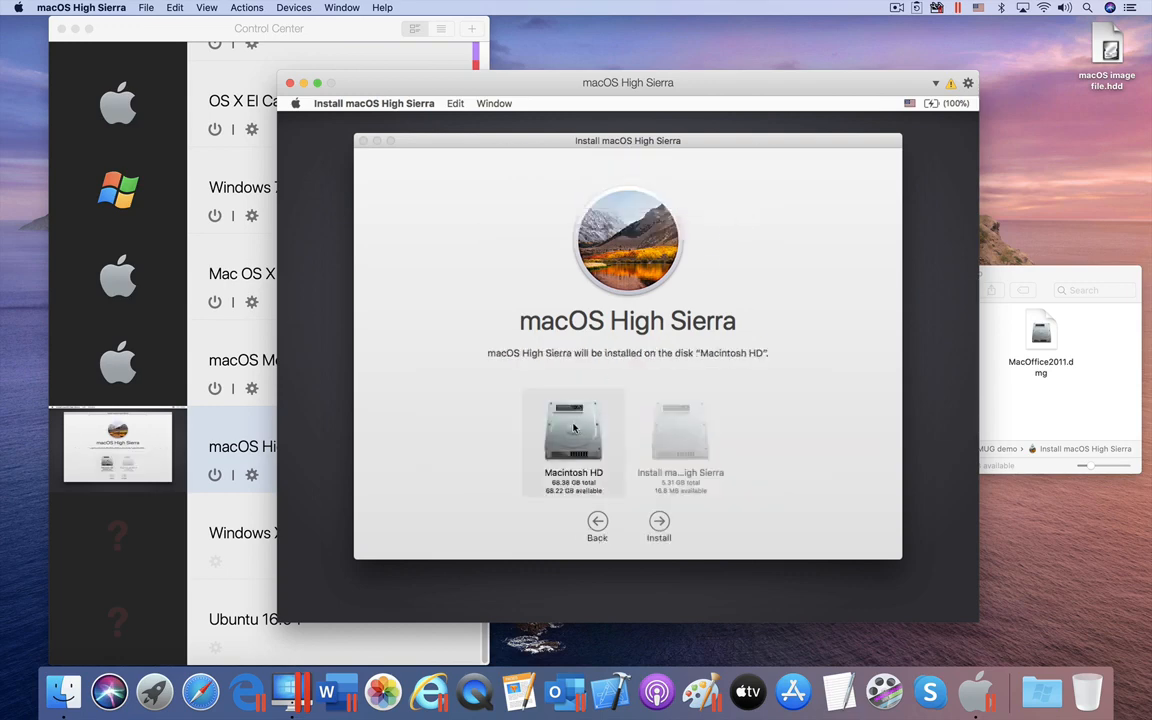
{"action": "left_click", "coordinate": [661, 522]}
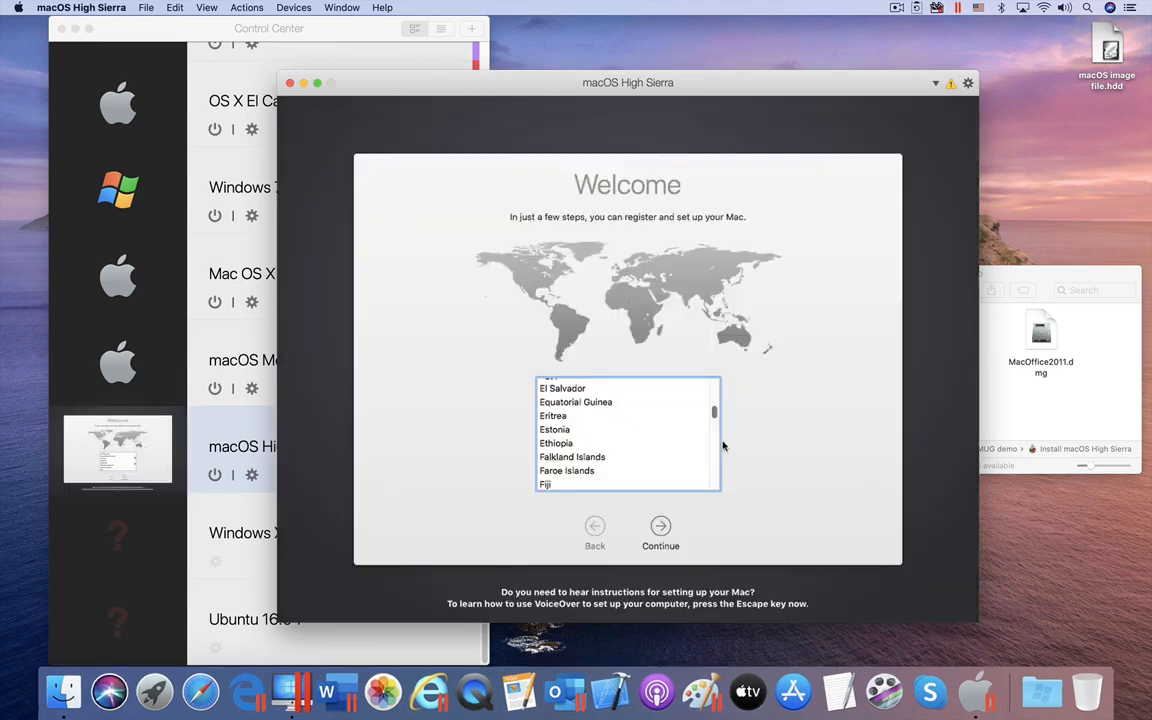
Step: Choose United States, keep the U.S. keyboard, and skip transferring information from another computer
{"action": "scroll", "coordinate": [712, 448], "scroll_direction": "down", "scroll_amount": 5}
{"action": "scroll", "coordinate": [715, 440], "scroll_direction": "down", "scroll_amount": 3}
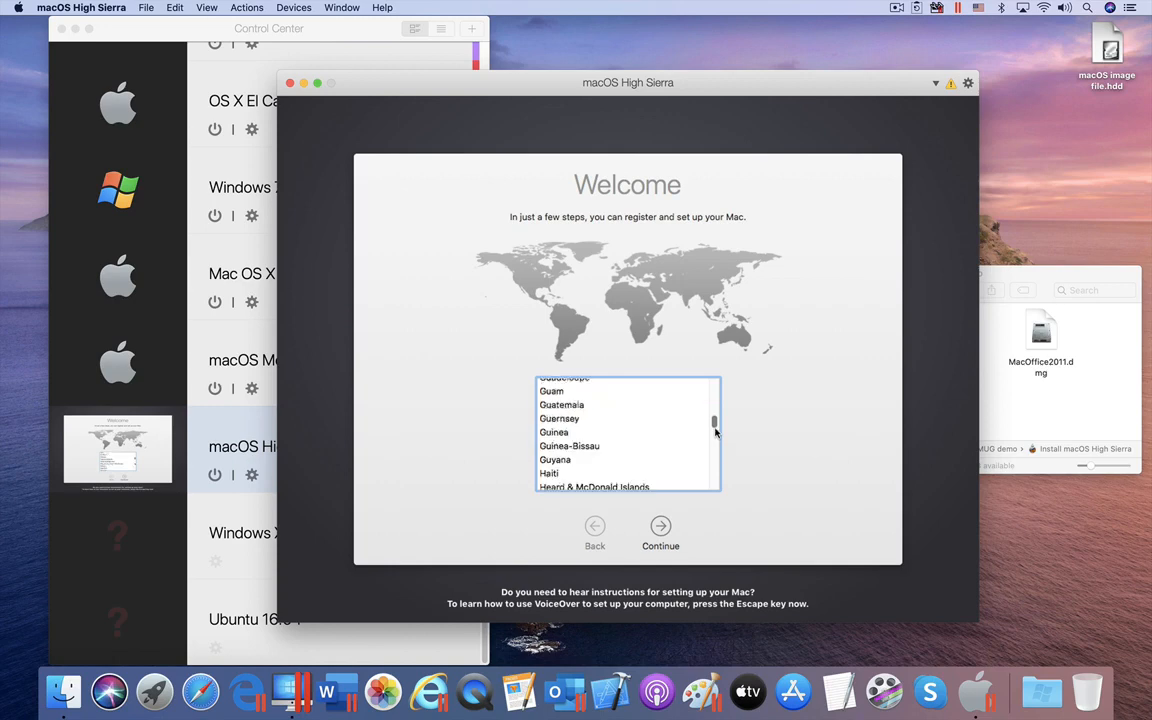
{"action": "left_click_drag", "start_coordinate": [714, 423], "coordinate": [712, 479]}
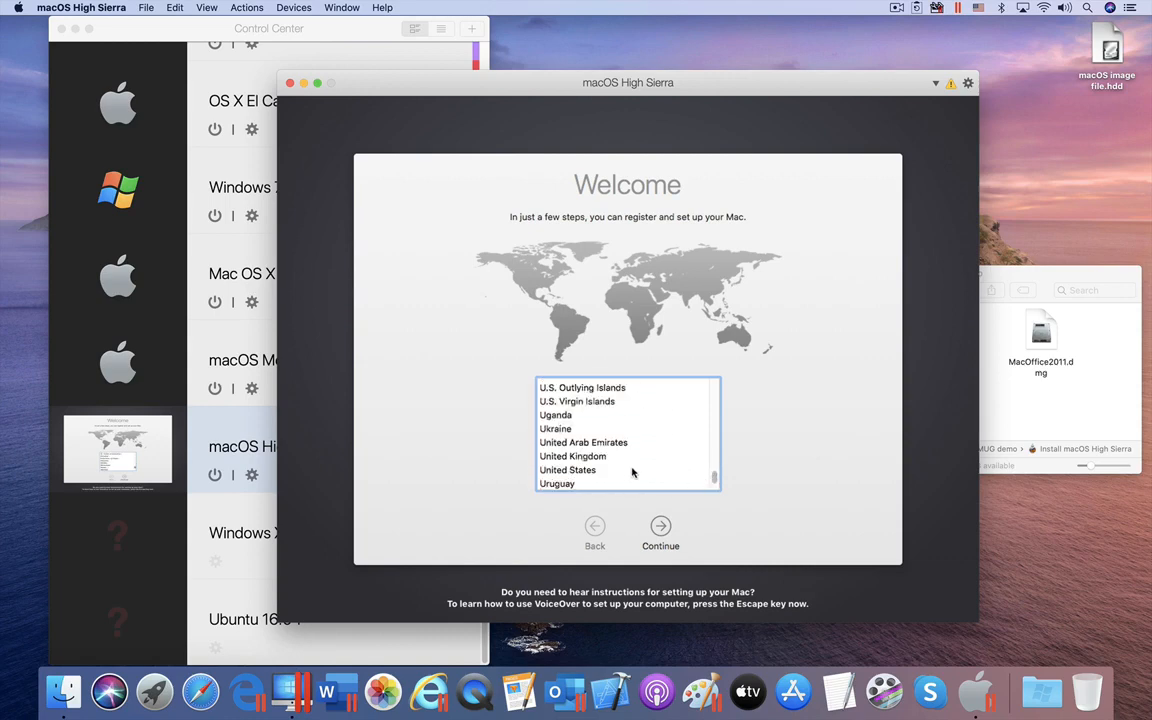
{"action": "left_click", "coordinate": [592, 470]}
{"action": "left_click", "coordinate": [664, 528]}
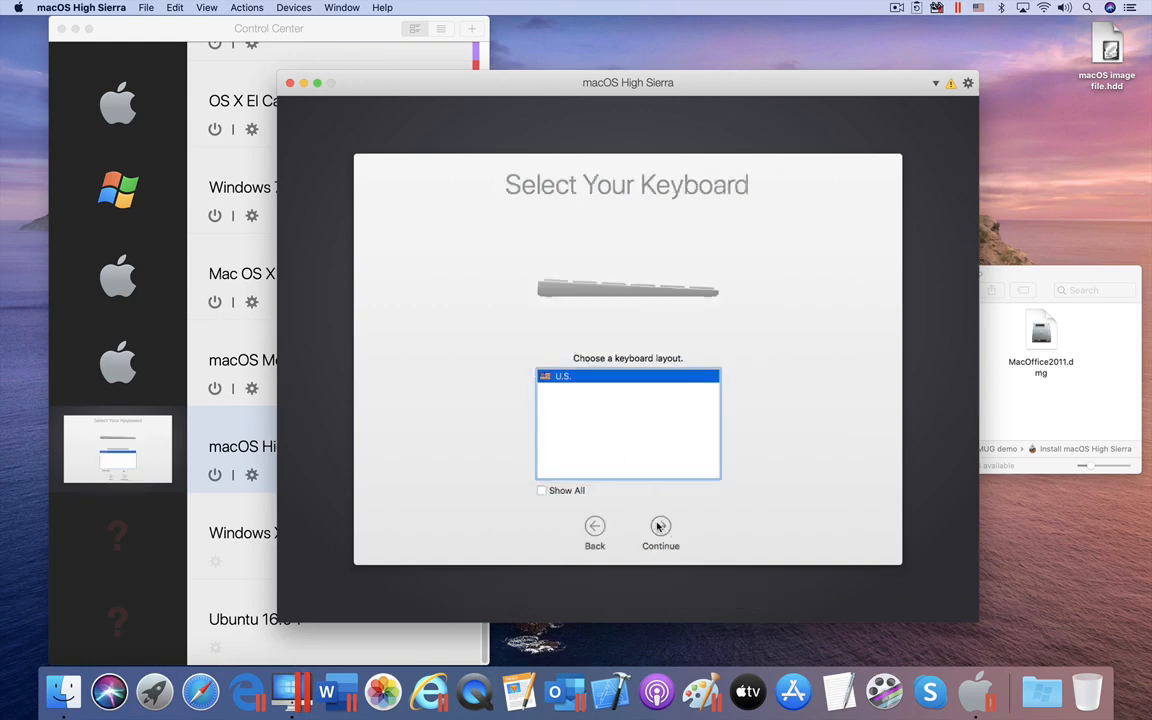
{"action": "left_click", "coordinate": [660, 527]}
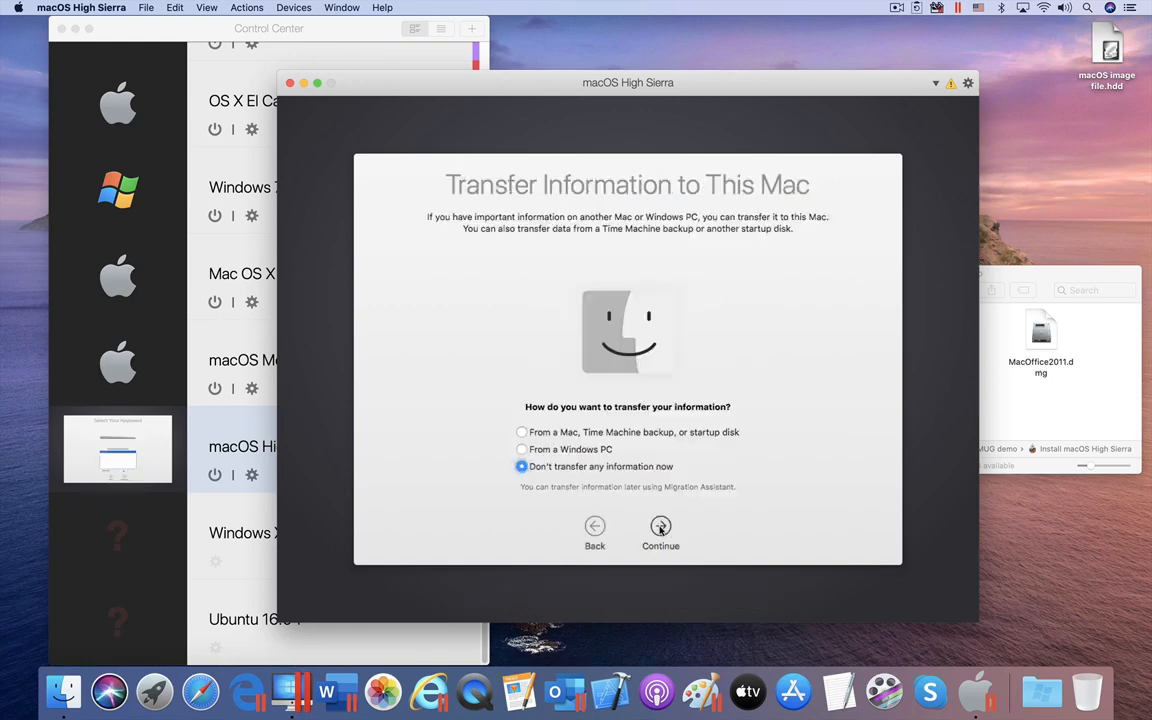
{"action": "left_click", "coordinate": [660, 527]}
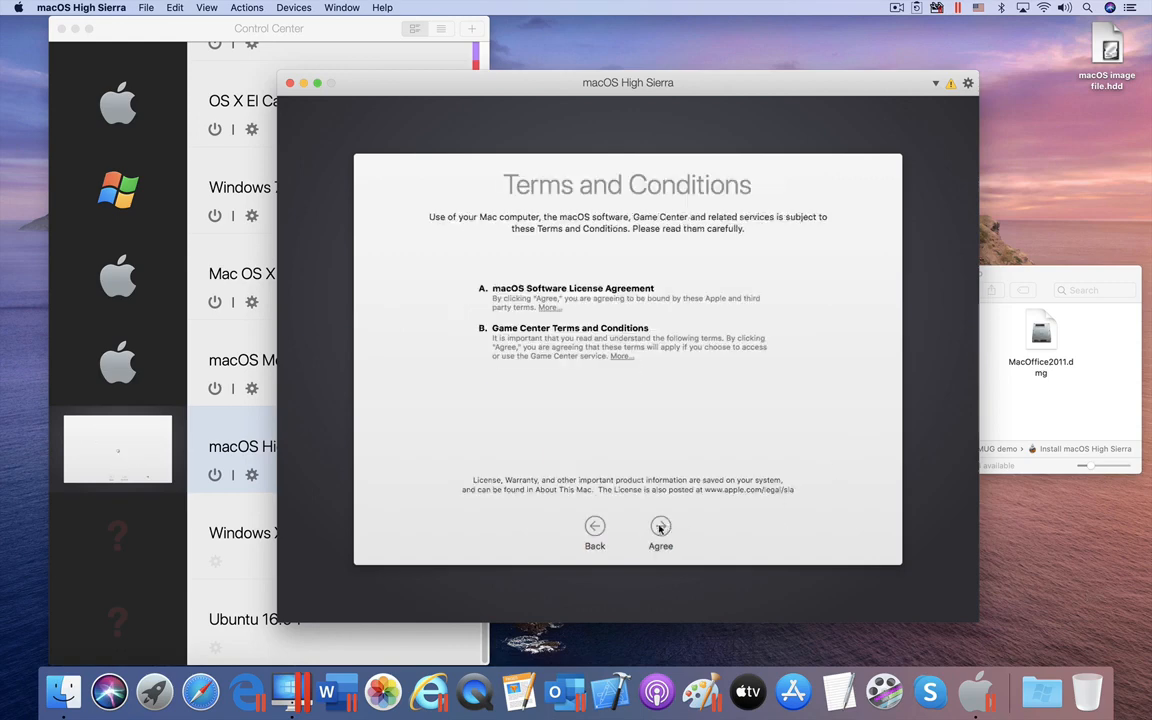
Step: Accept the terms and create the user account with a shortened name, password and hint
{"action": "left_click", "coordinate": [660, 528]}
{"action": "left_click", "coordinate": [729, 225]}
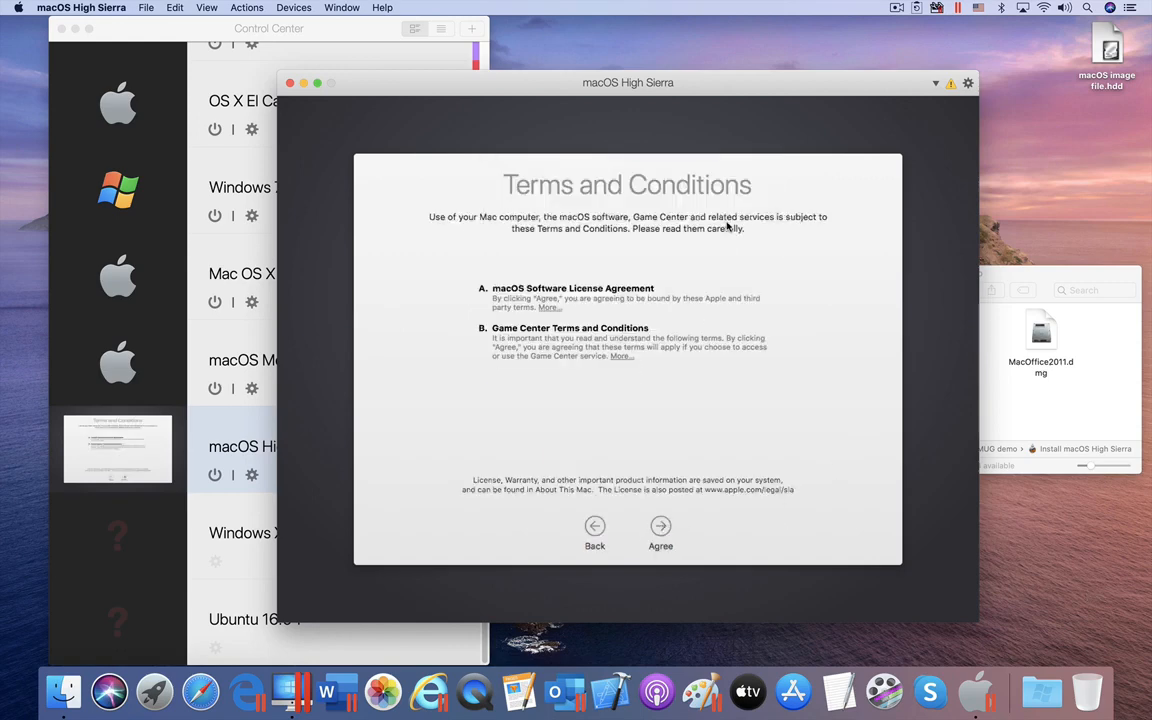
{"action": "left_click_drag", "start_coordinate": [559, 314], "coordinate": [620, 314]}
{"action": "key", "text": "BackSpace"}
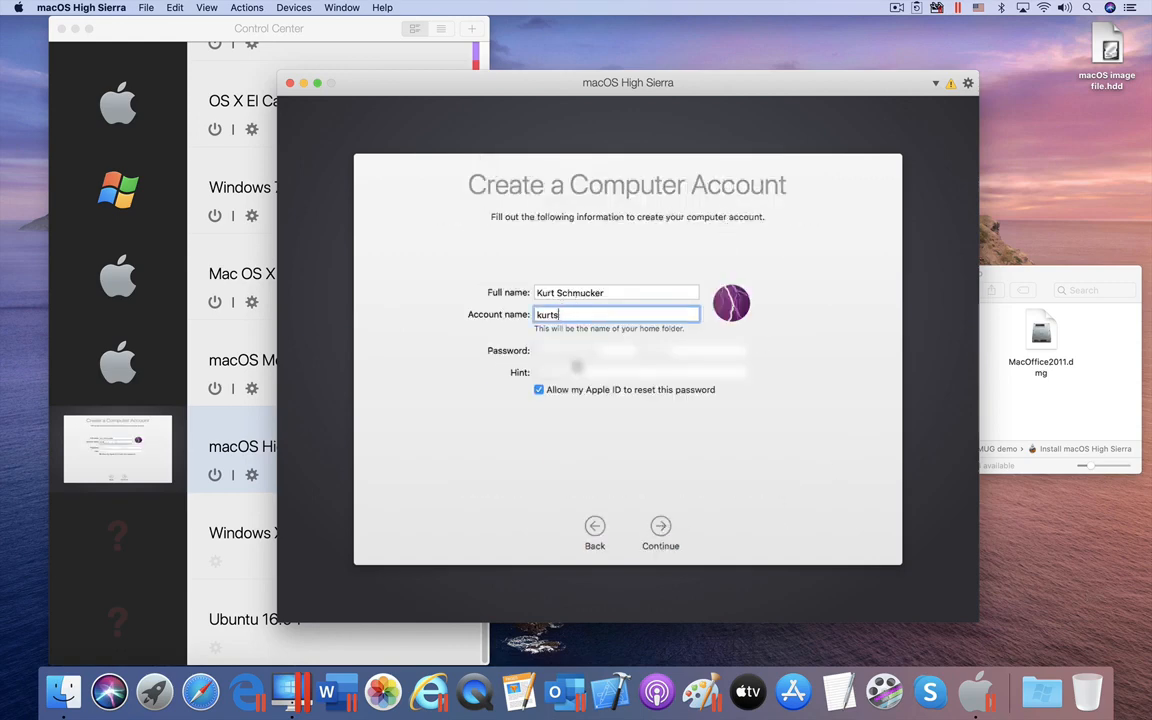
{"action": "left_click", "coordinate": [548, 351]}
{"action": "type", "text": "••••••••"}
{"action": "left_click", "coordinate": [650, 349]}
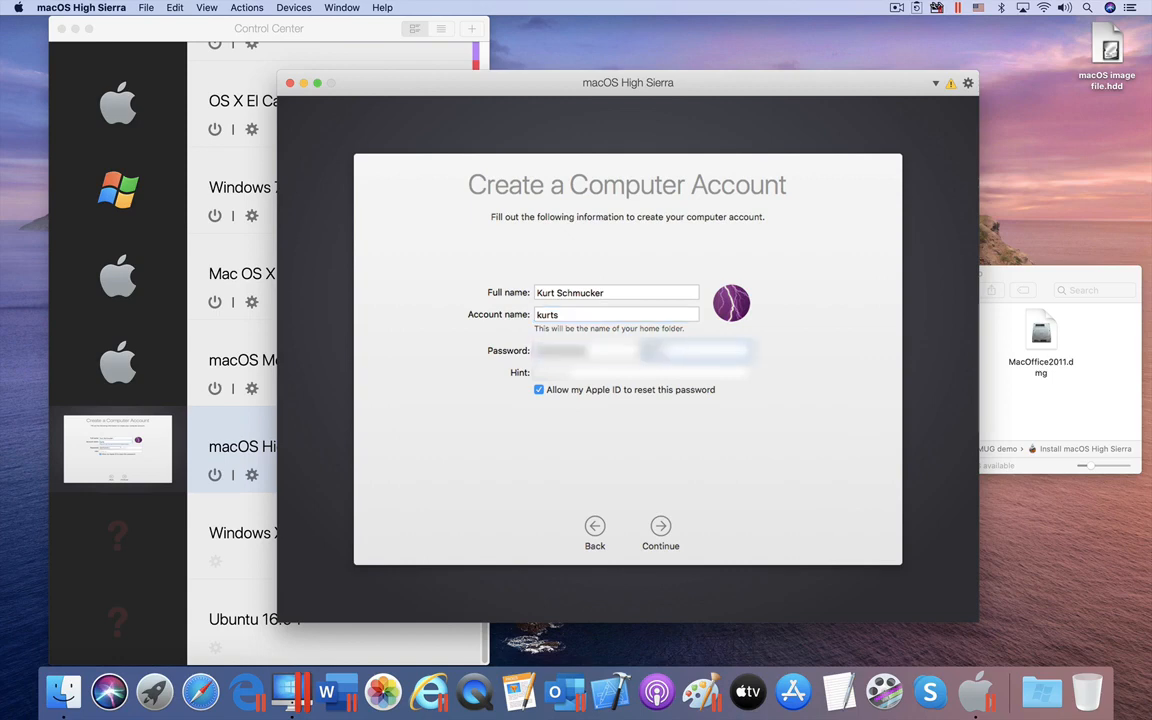
{"action": "type", "text": "••••••••"}
{"action": "key", "text": "Tab"}
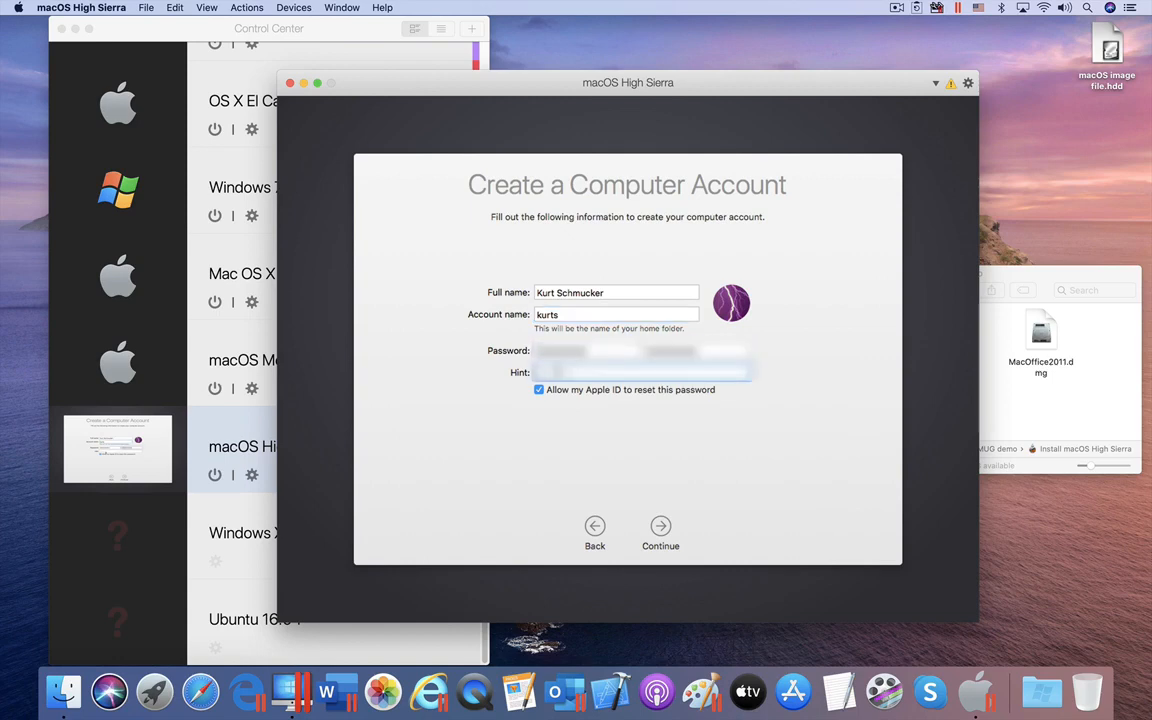
{"action": "type", "text": "••••••••••••"}
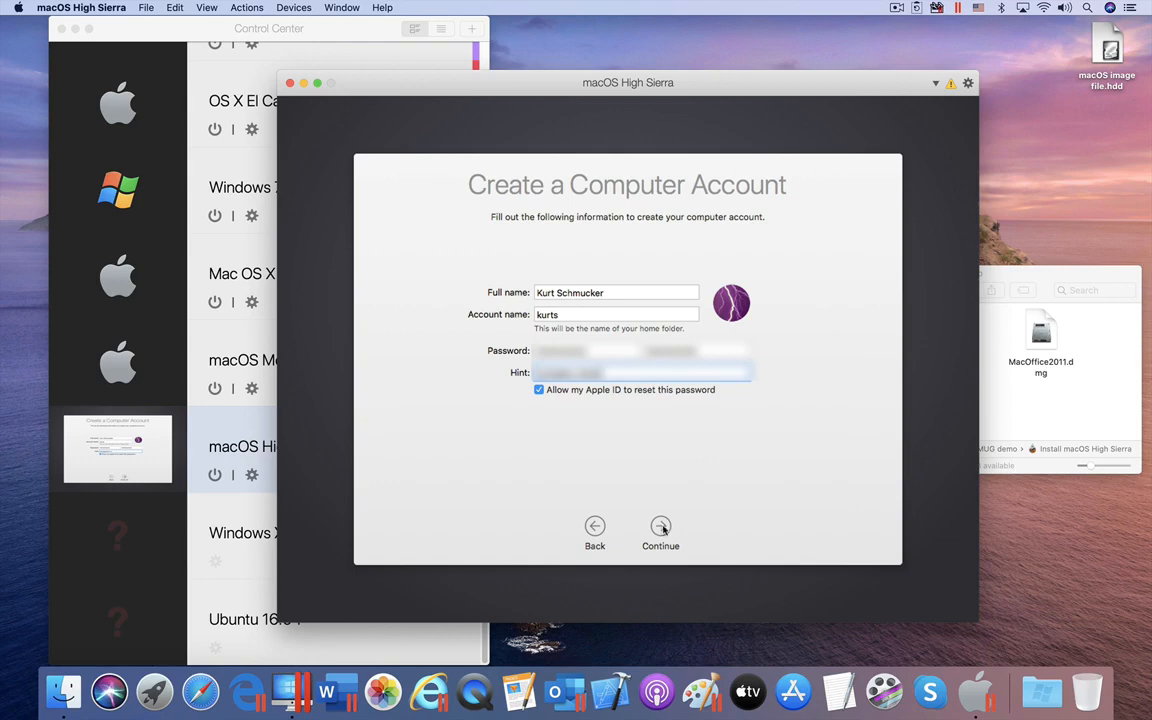
{"action": "left_click", "coordinate": [661, 527]}
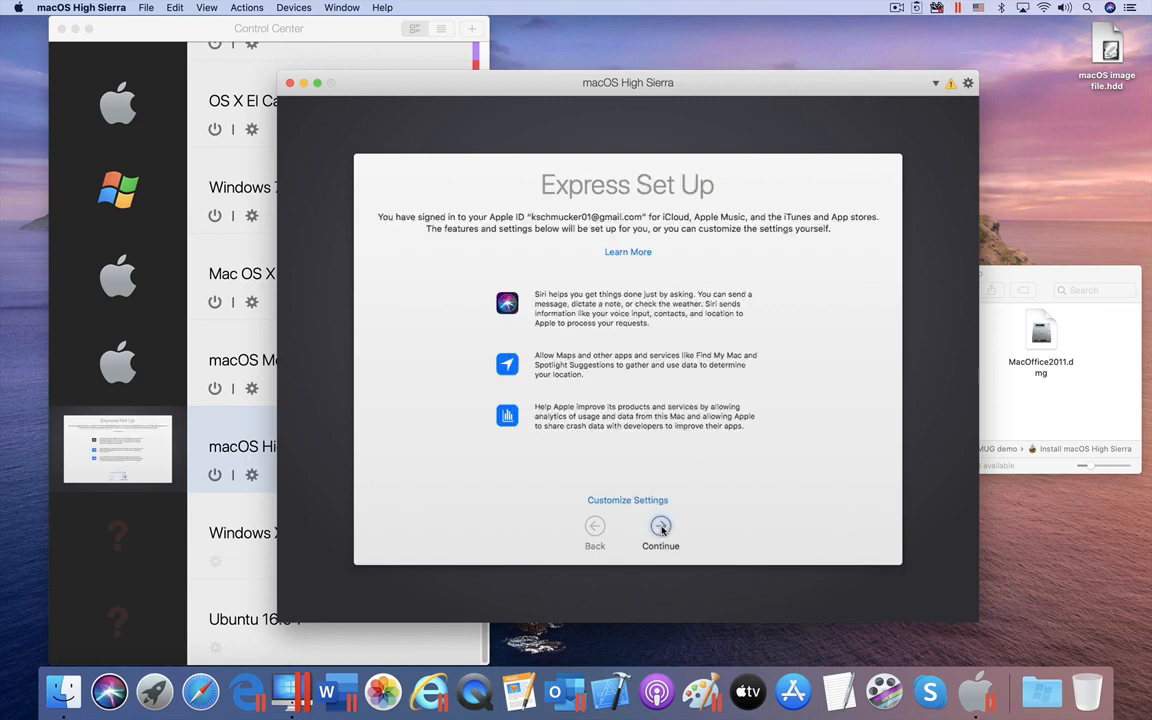
Step: Accept express setup, turn off iCloud Drive document storage and FileVault, and finish setup
{"action": "left_click", "coordinate": [661, 527]}
{"action": "left_click", "coordinate": [455, 402]}
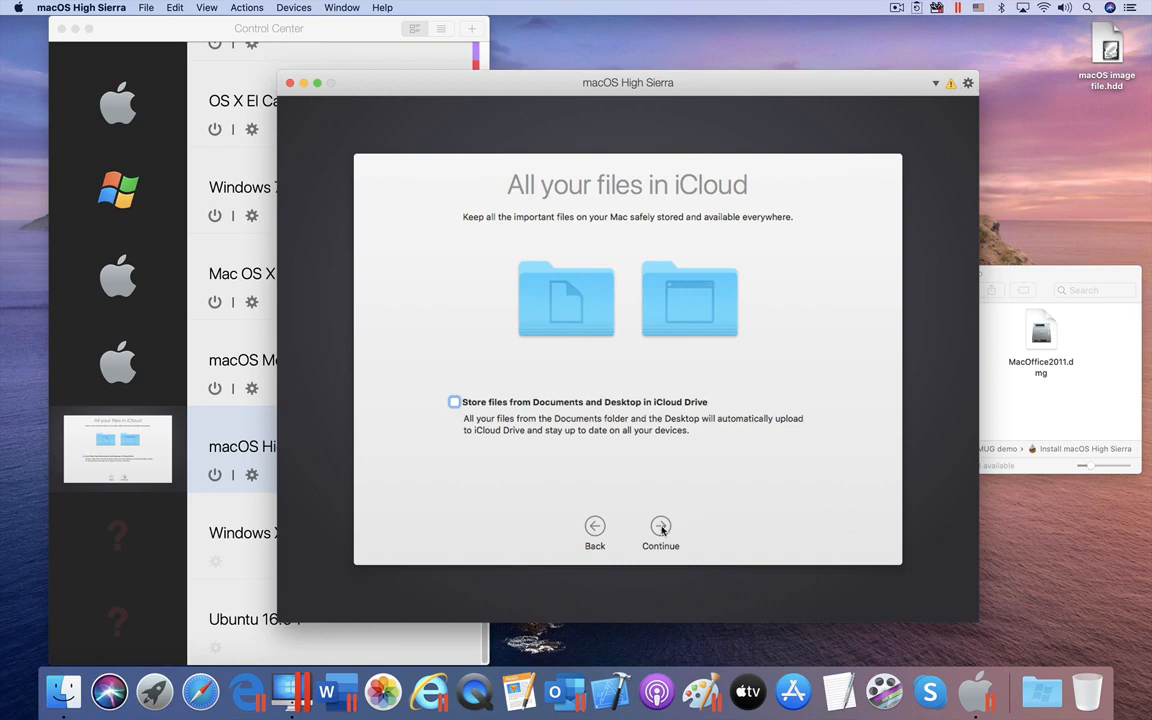
{"action": "left_click", "coordinate": [661, 529]}
{"action": "left_click", "coordinate": [538, 421]}
{"action": "left_click", "coordinate": [660, 527]}
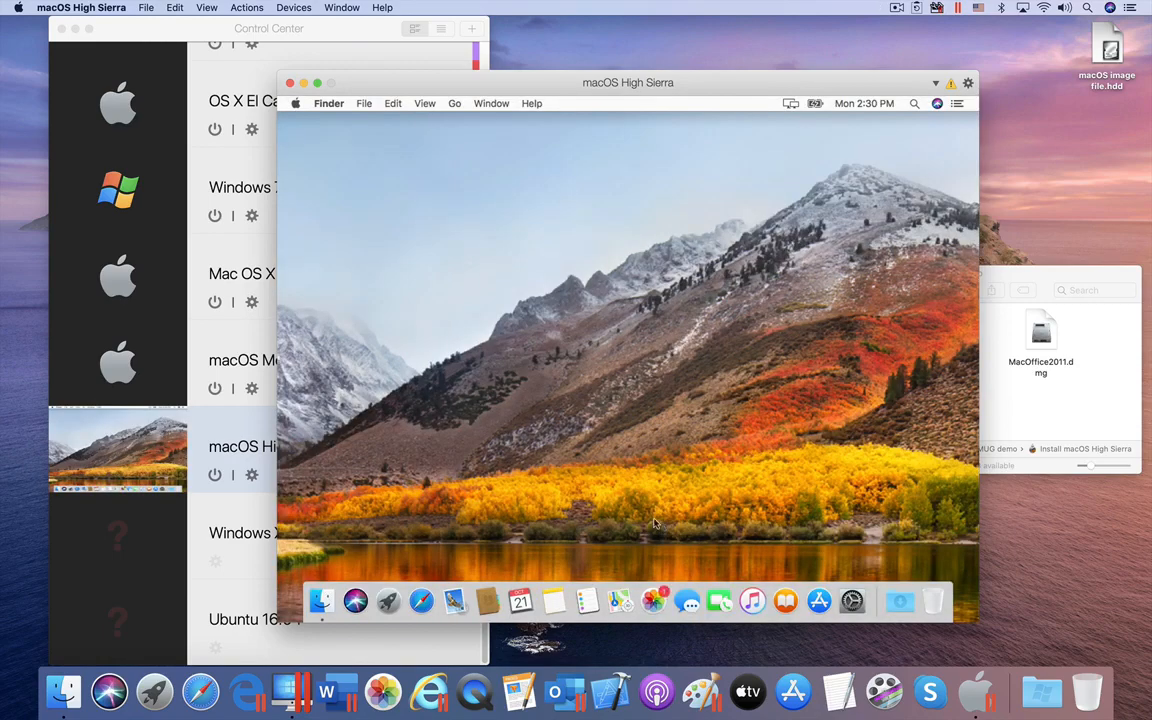
Step: Connect the Parallels Tools installation disc and open it inside the VM
{"action": "left_click", "coordinate": [950, 83]}
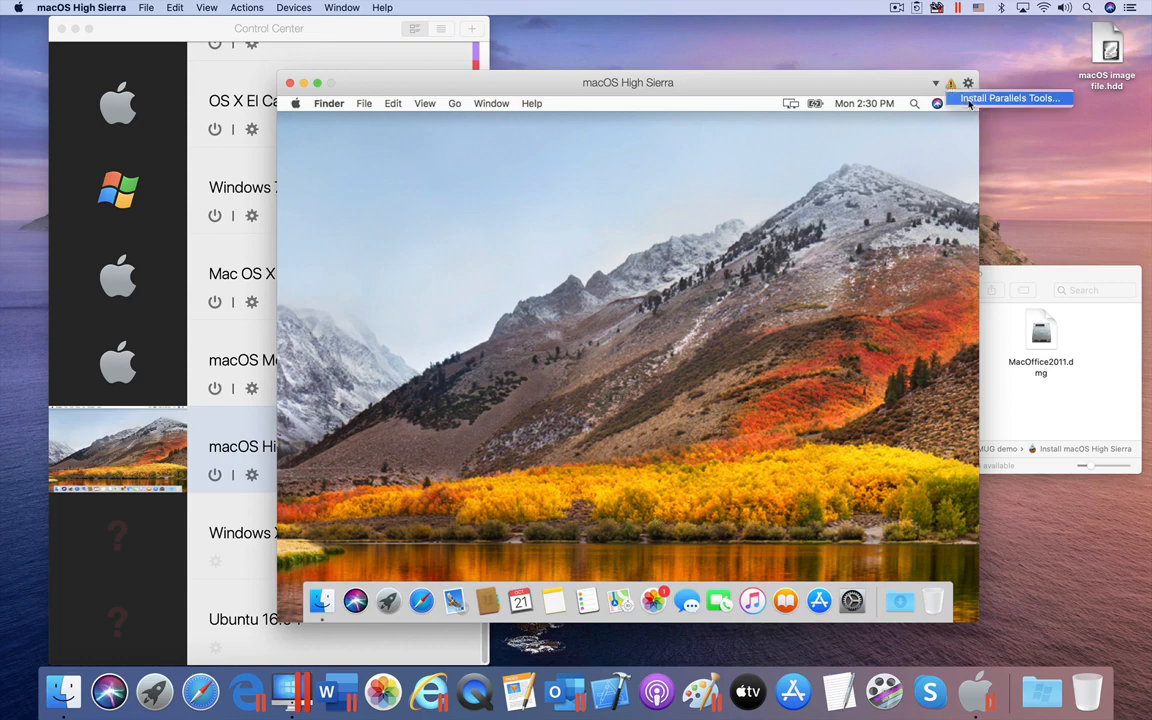
{"action": "left_click", "coordinate": [968, 100]}
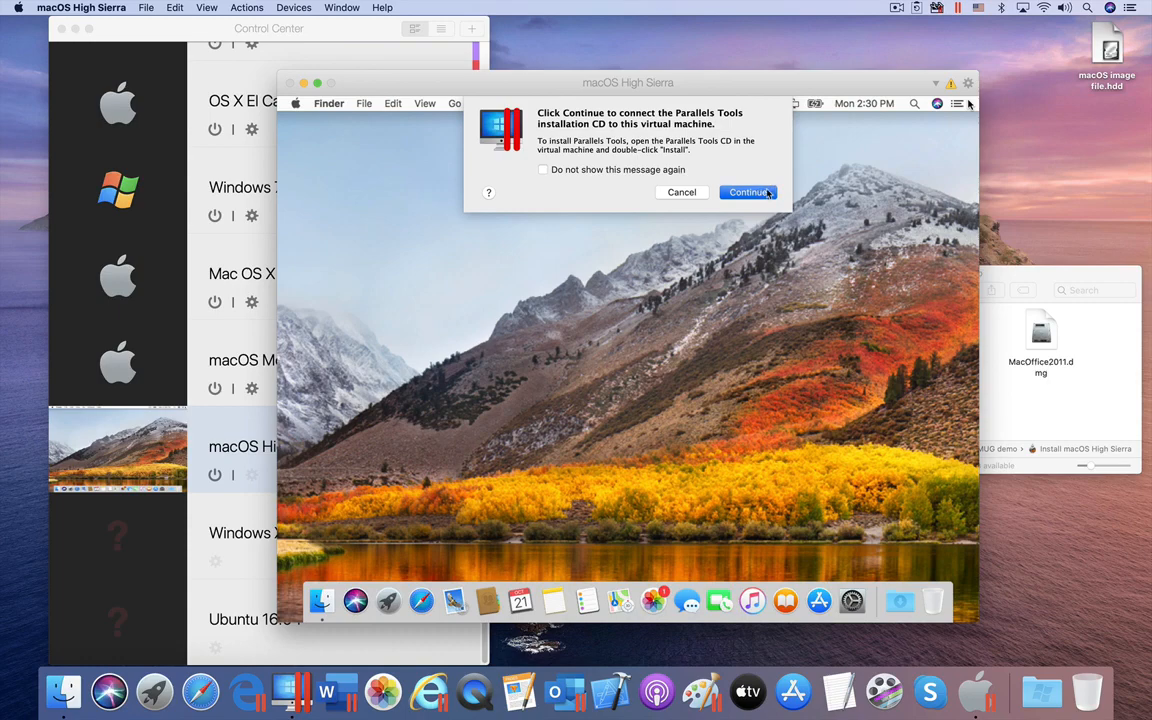
{"action": "left_click", "coordinate": [768, 192]}
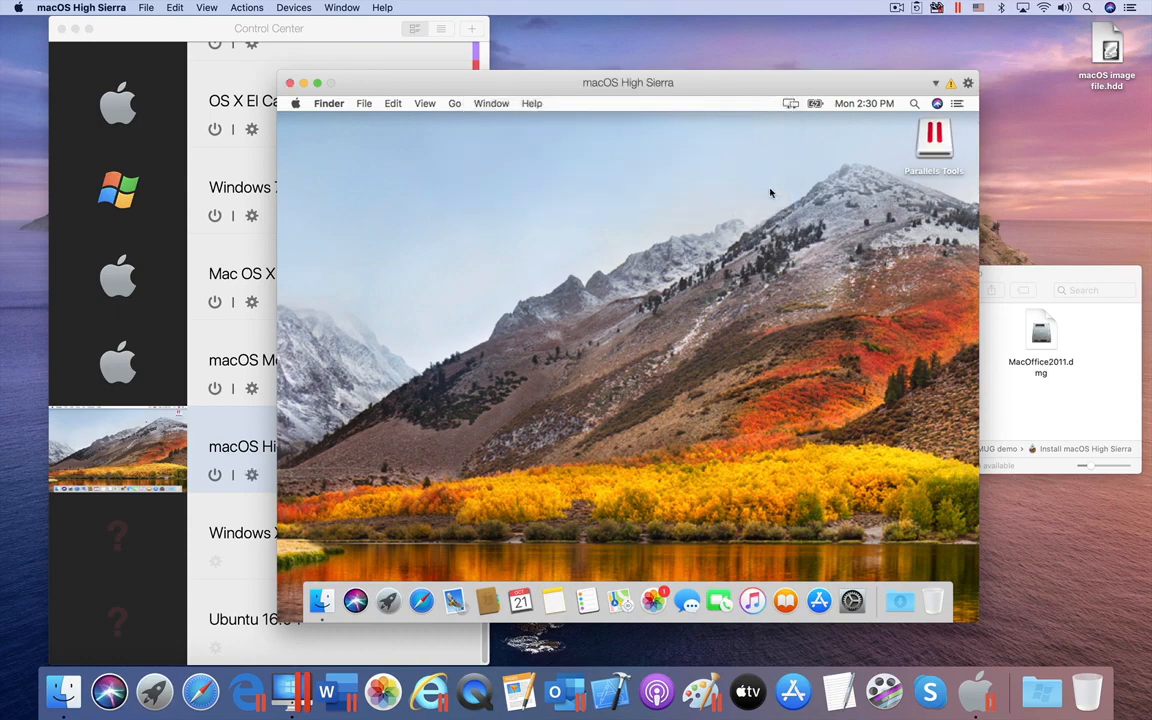
{"action": "double_click", "coordinate": [935, 138]}
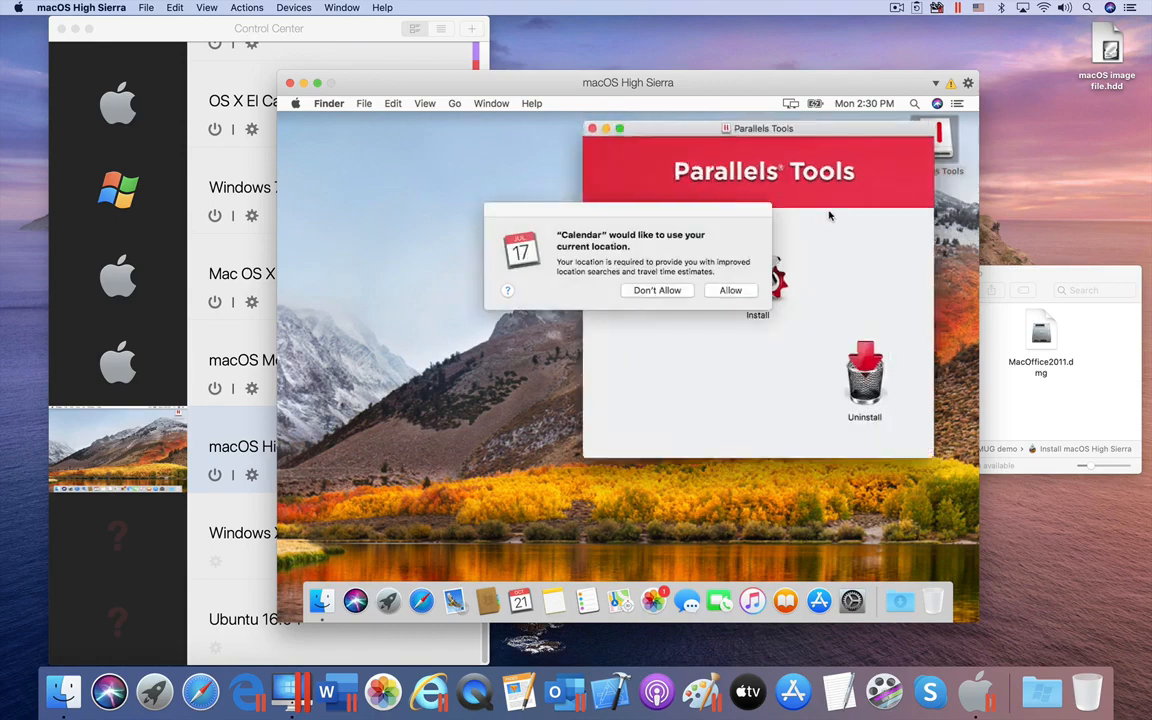
Step: Run the Parallels Tools installer, dismiss the Apple ID alert, and authorise with the admin password
{"action": "left_click", "coordinate": [731, 290]}
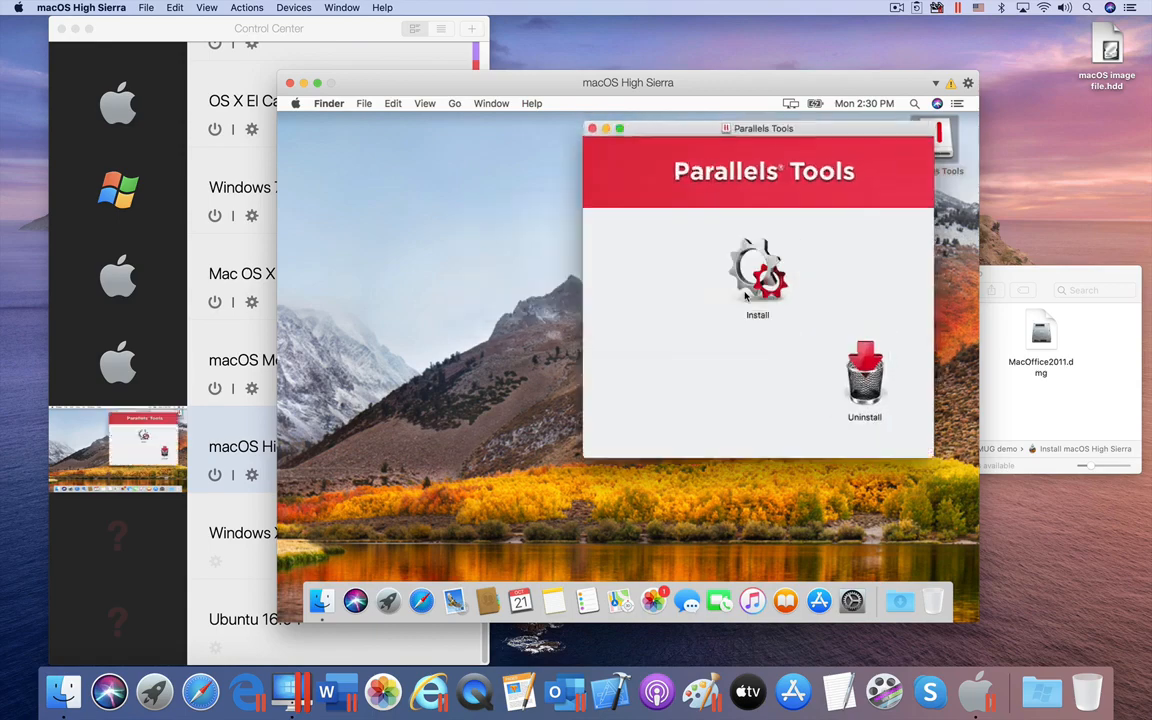
{"action": "double_click", "coordinate": [740, 276]}
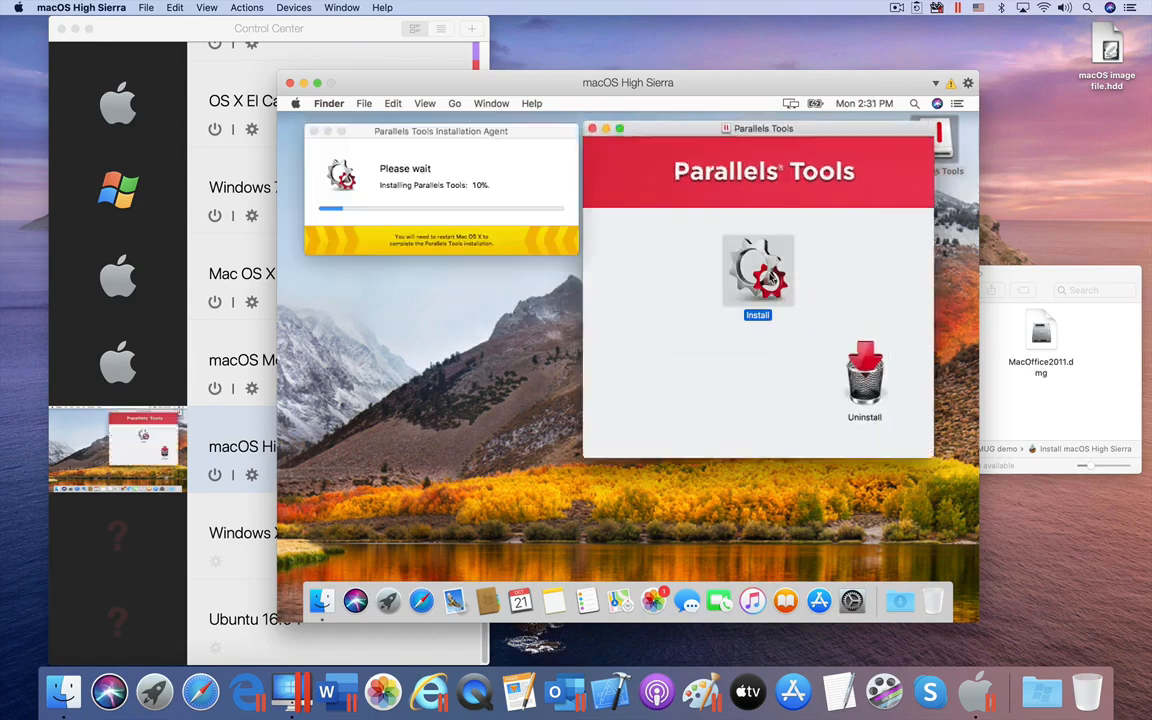
{"action": "left_click", "coordinate": [593, 129]}
{"action": "left_click", "coordinate": [636, 197]}
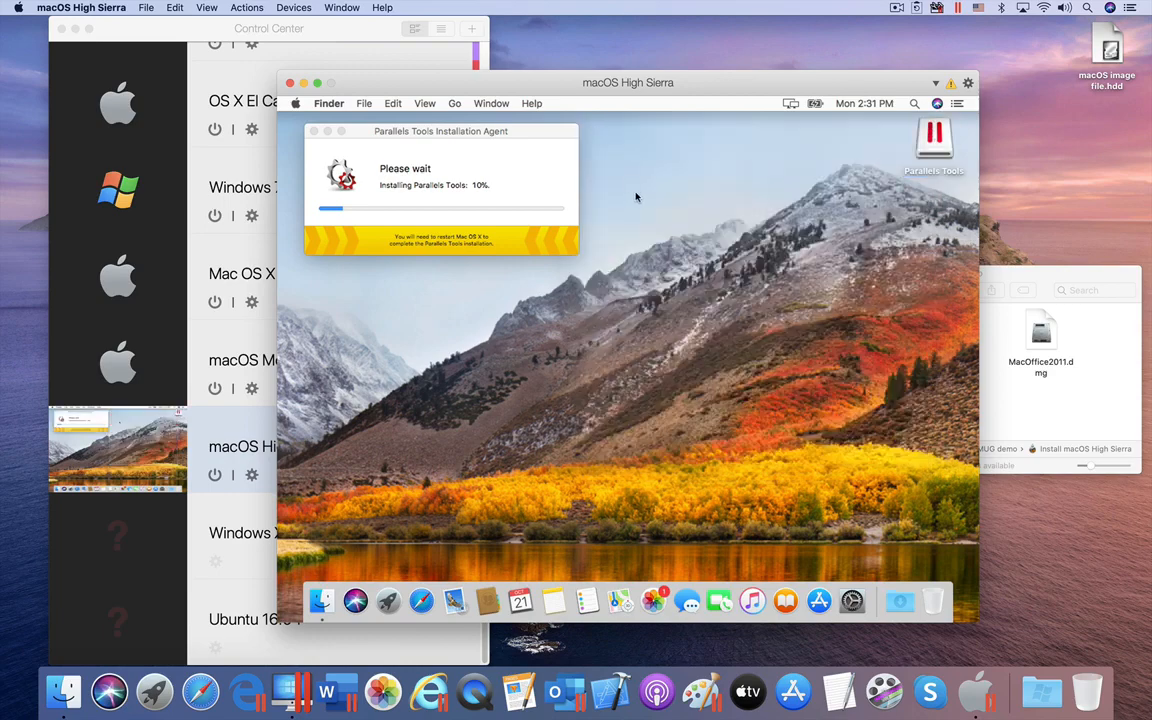
{"action": "left_click", "coordinate": [612, 225]}
{"action": "left_click", "coordinate": [549, 137]}
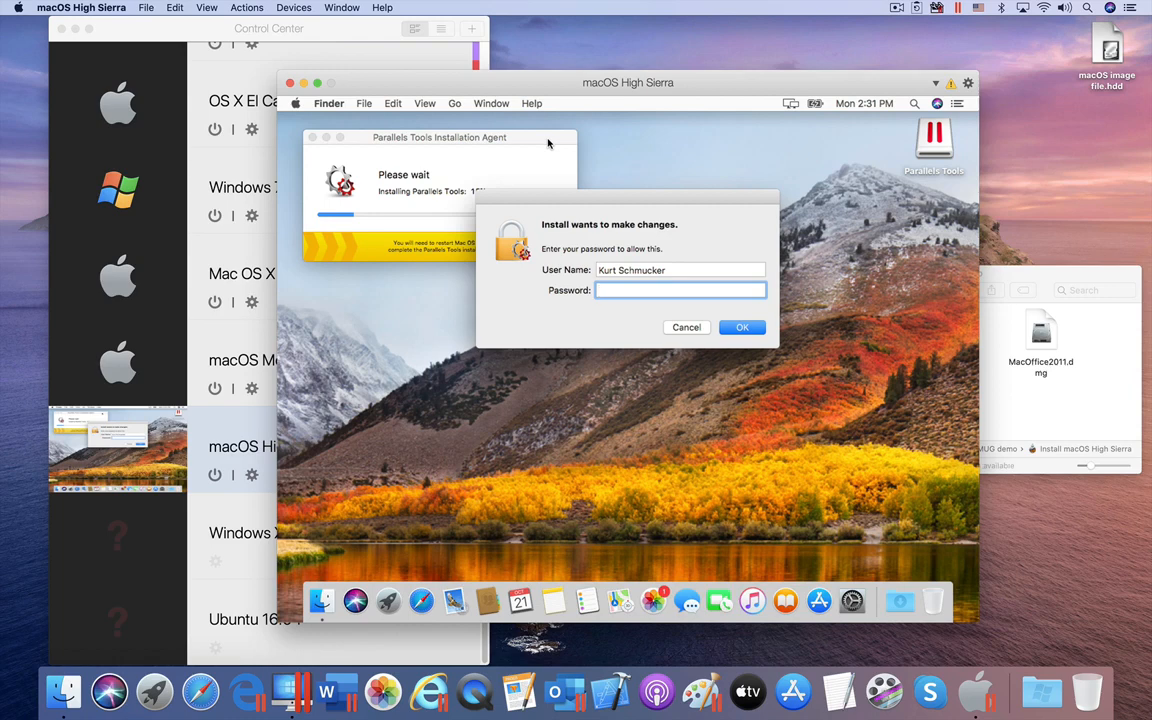
{"action": "type", "text": "••••••••••"}
{"action": "key", "text": "Return"}
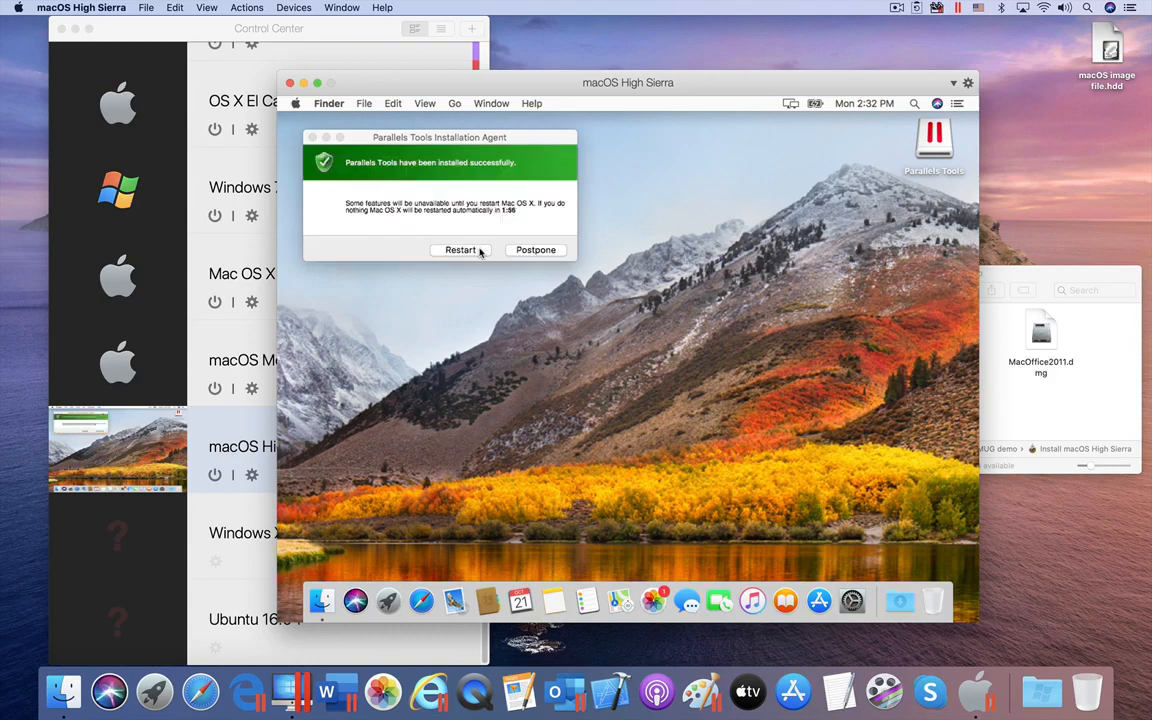
Step: Restart the VM, sign back in, and eject the Parallels Tools disc
{"action": "left_click", "coordinate": [476, 250]}
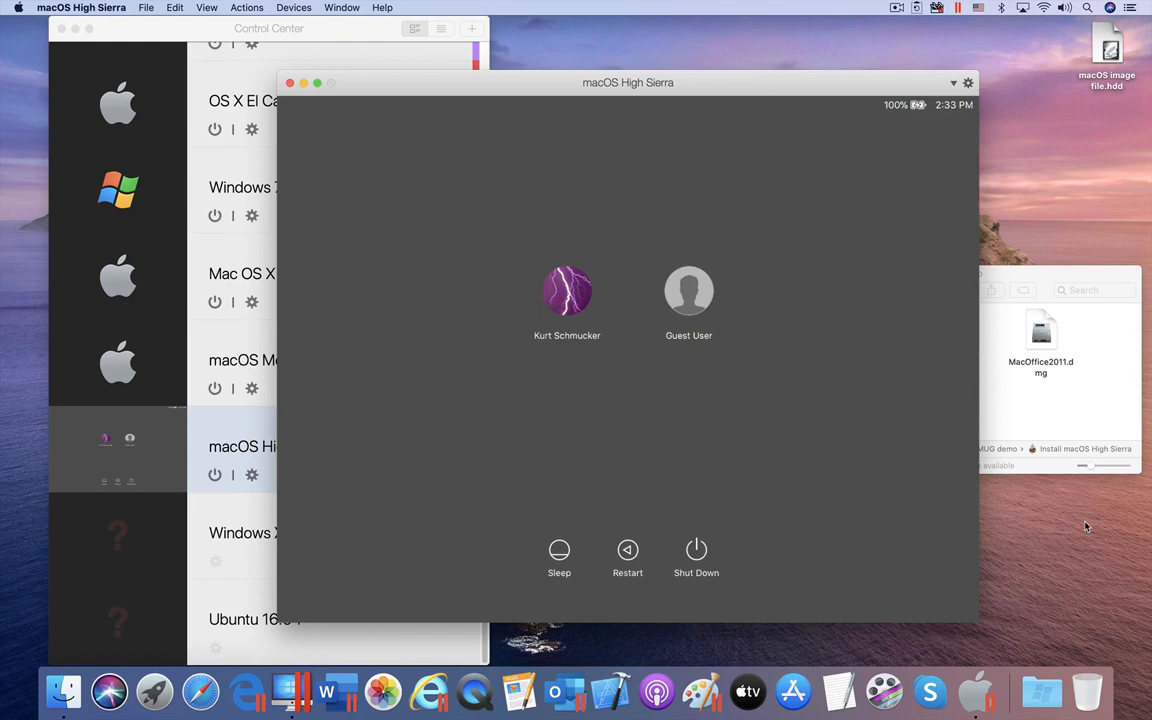
{"action": "left_click", "coordinate": [566, 292]}
{"action": "type", "text": "**"}
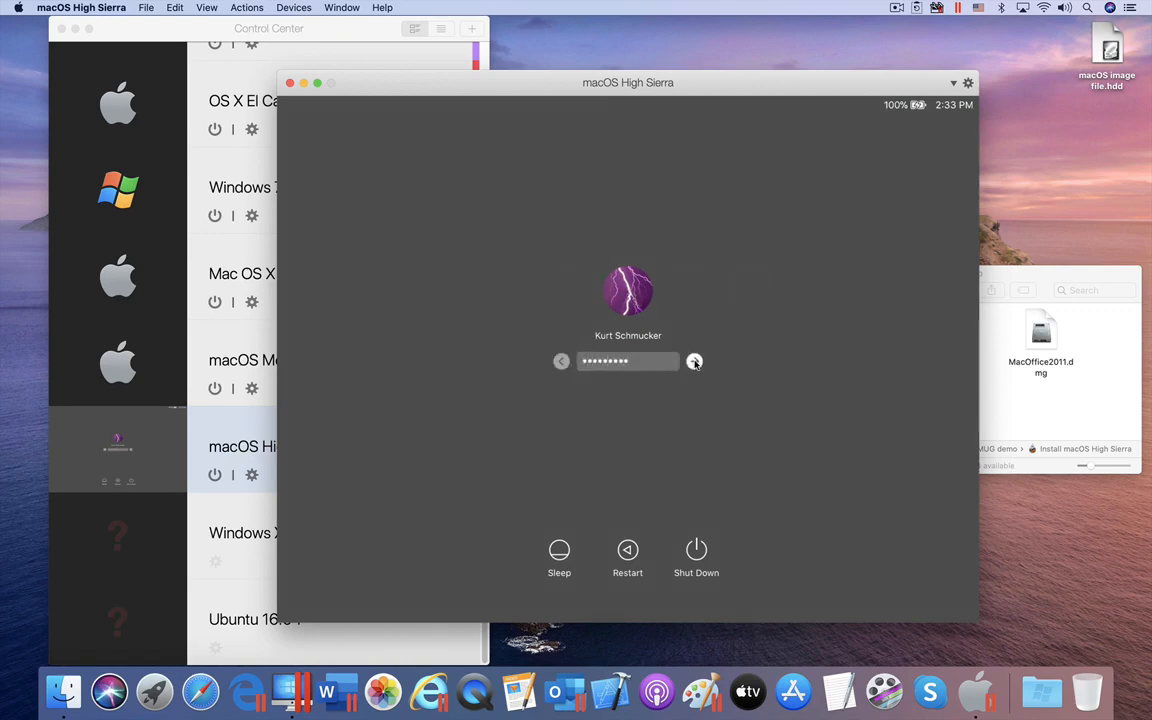
{"action": "type", "text": "*******"}
{"action": "left_click", "coordinate": [695, 362]}
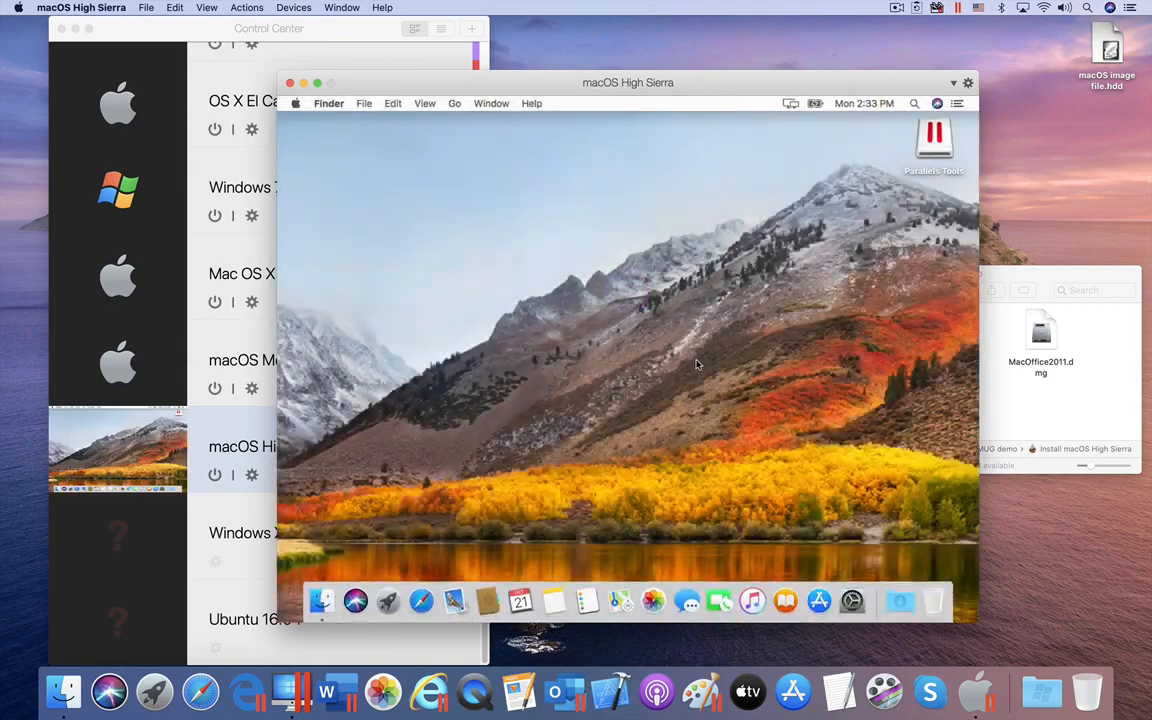
{"action": "right_click", "coordinate": [935, 136]}
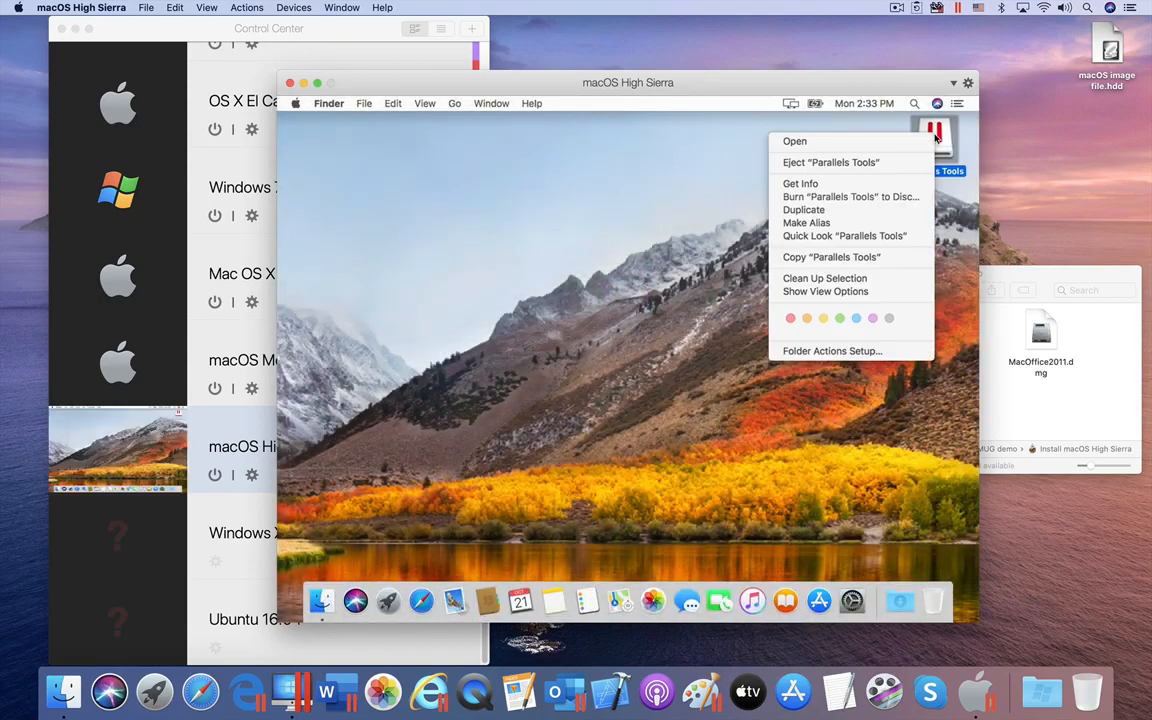
{"action": "left_click", "coordinate": [832, 163]}
{"action": "left_click_drag", "start_coordinate": [935, 213], "coordinate": [935, 270]}
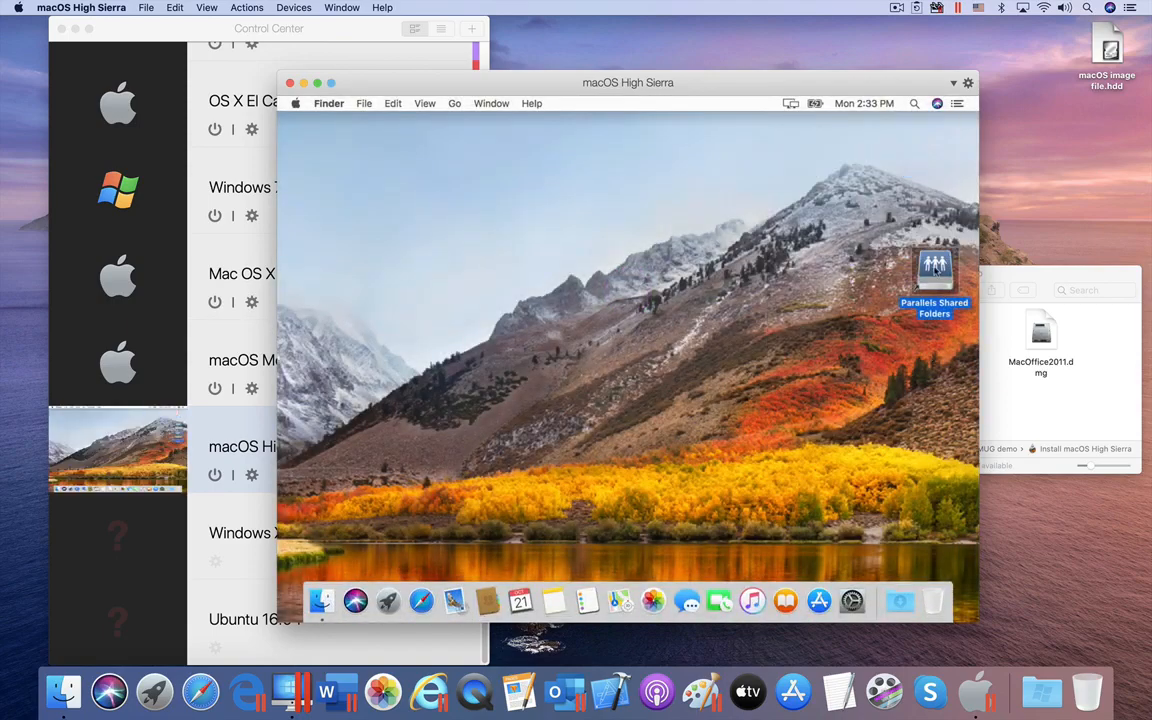
Step: Show hard disks and connected servers on the desktop through Finder Preferences
{"action": "left_click", "coordinate": [331, 104]}
{"action": "left_click", "coordinate": [350, 141]}
{"action": "left_click", "coordinate": [350, 208]}
{"action": "left_click", "coordinate": [356, 249]}
{"action": "left_click", "coordinate": [290, 126]}
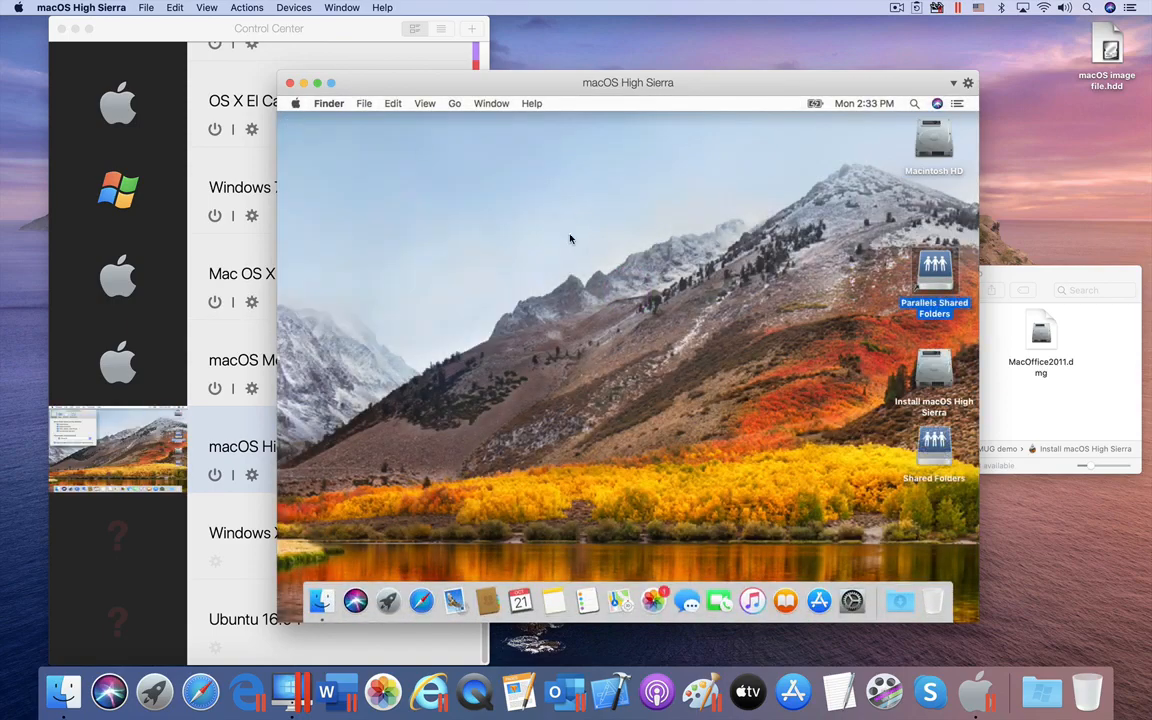
Step: Eject the Install macOS High Sierra disk and copy MacOffice2011.dmg onto the VM desktop
{"action": "right_click", "coordinate": [932, 370]}
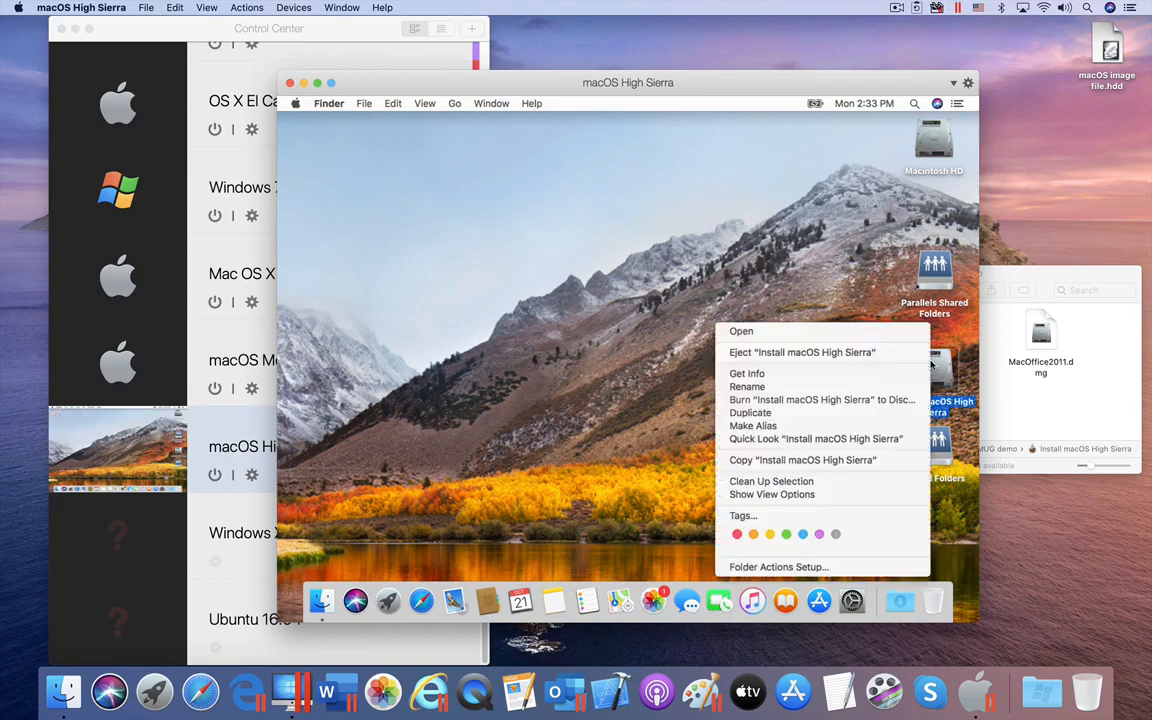
{"action": "left_click", "coordinate": [863, 353]}
{"action": "left_click", "coordinate": [1040, 335]}
{"action": "left_click_drag", "start_coordinate": [1040, 335], "coordinate": [591, 200]}
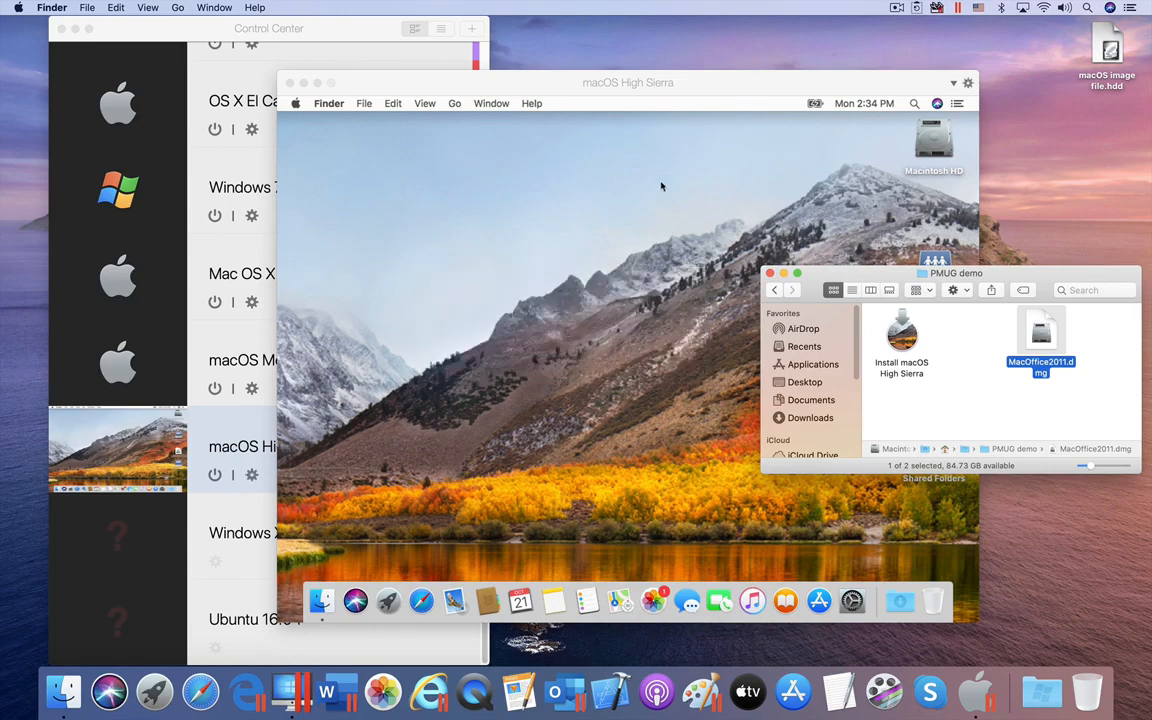
Step: Open MacOffice2011.dmg and run the Office standard install, authorising with the admin password
{"action": "left_click", "coordinate": [702, 185]}
{"action": "double_click", "coordinate": [934, 373]}
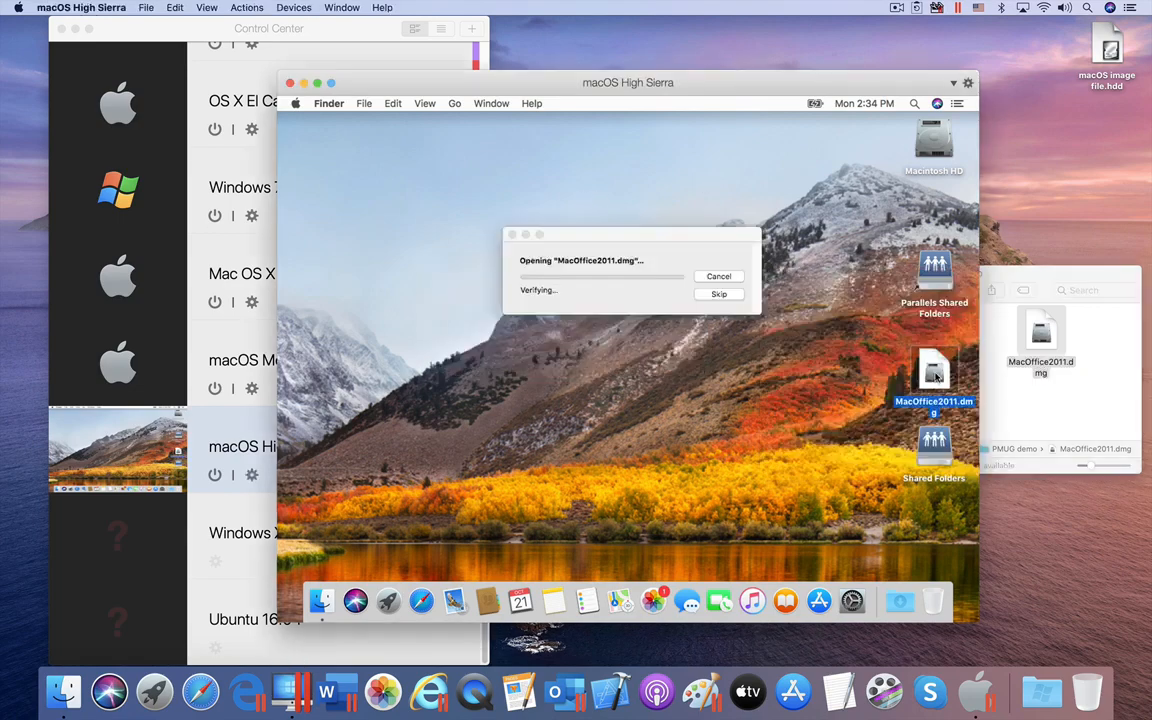
{"action": "double_click", "coordinate": [494, 234]}
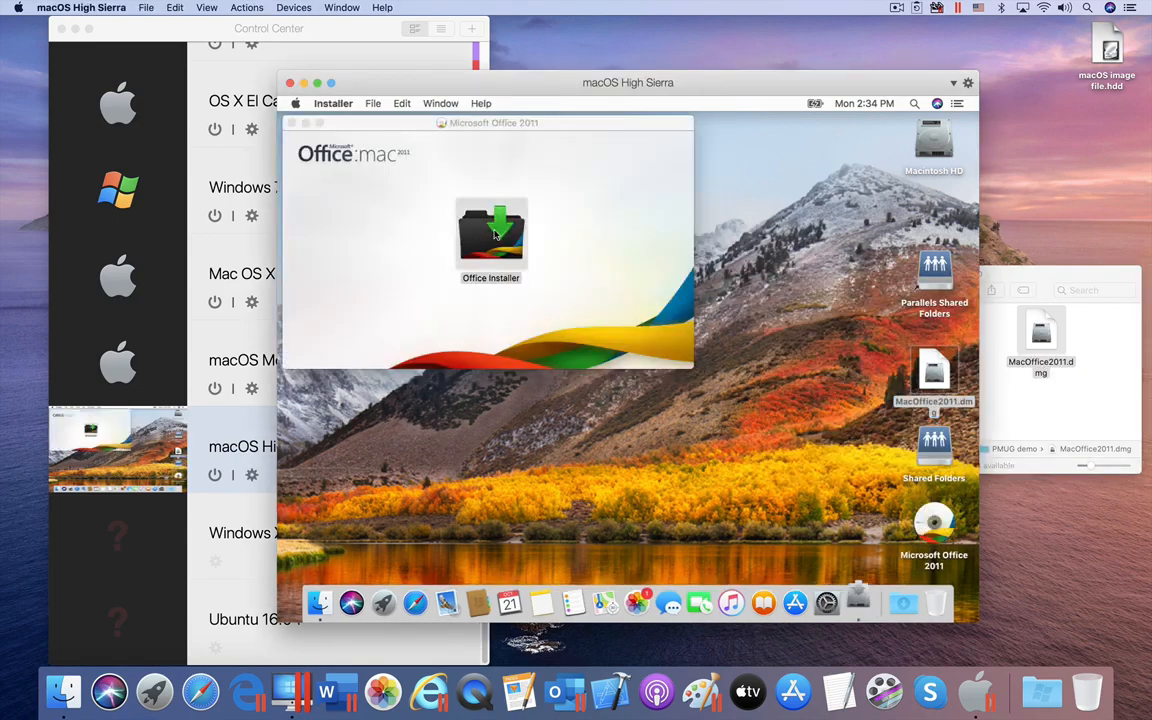
{"action": "left_click", "coordinate": [803, 457]}
{"action": "left_click", "coordinate": [803, 457]}
{"action": "left_click", "coordinate": [764, 277]}
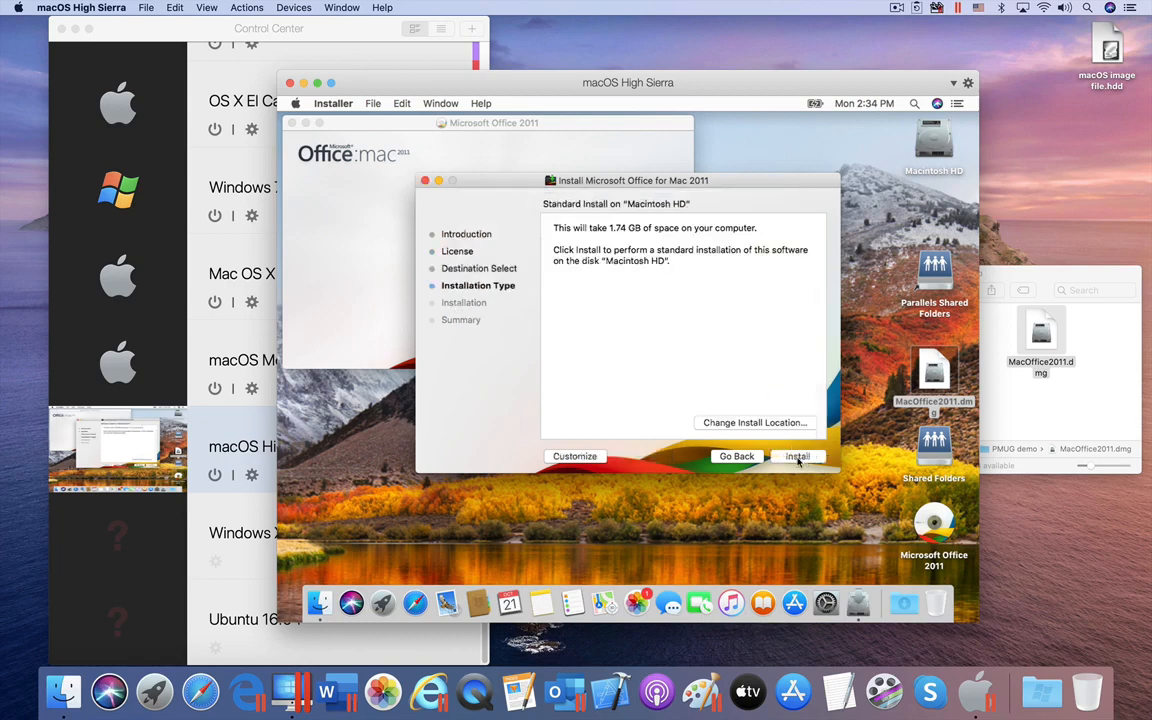
{"action": "left_click", "coordinate": [798, 457]}
{"action": "type", "text": "password"}
{"action": "key", "text": "Return"}
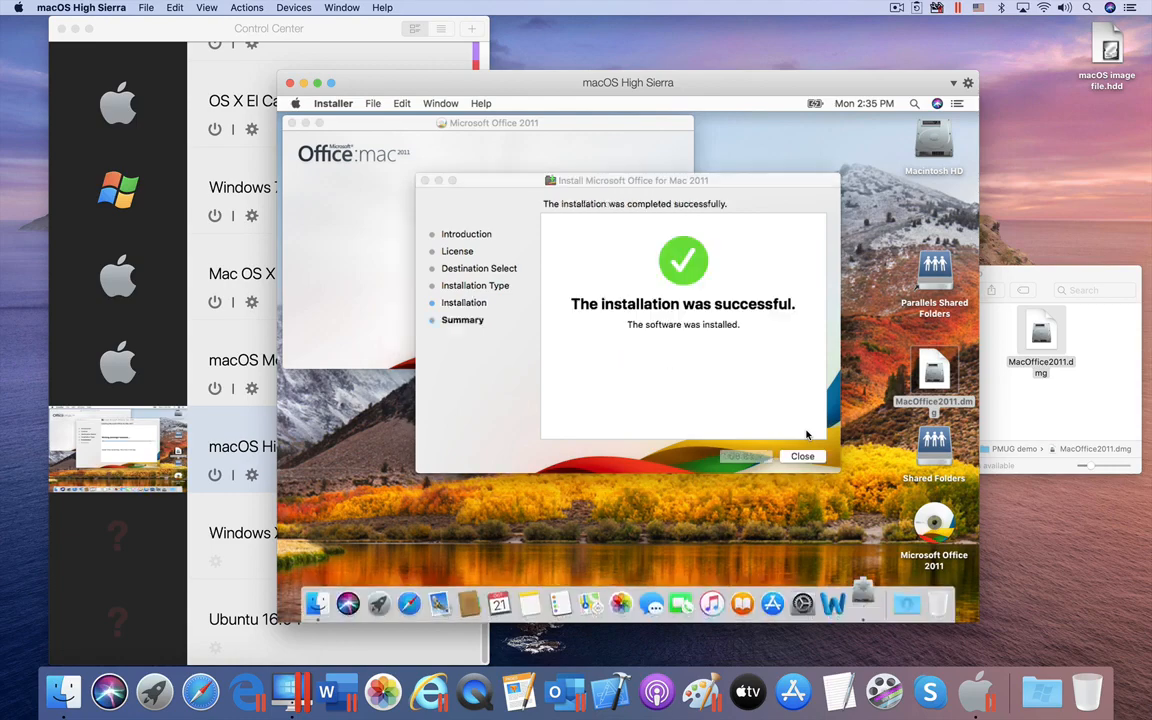
Step: Close the installer and complete the Office Setup Assistant, answering No to both questions
{"action": "left_click", "coordinate": [800, 456]}
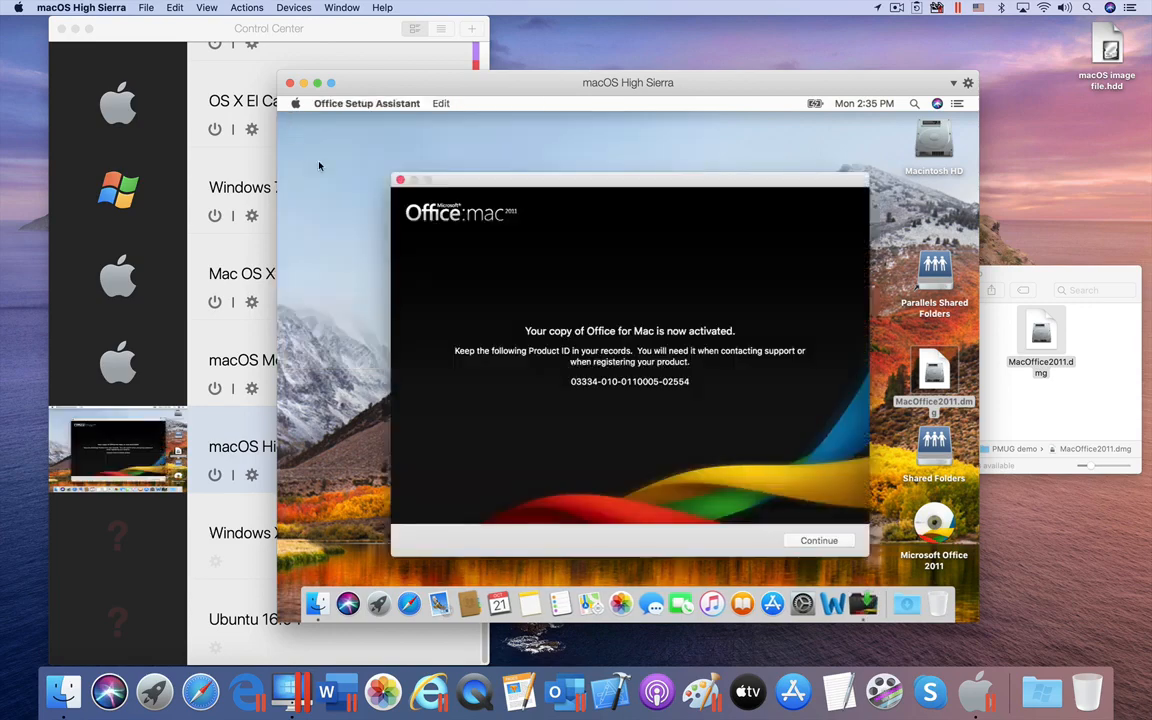
{"action": "left_click", "coordinate": [818, 540]}
{"action": "left_click", "coordinate": [660, 264]}
{"action": "left_click", "coordinate": [818, 540]}
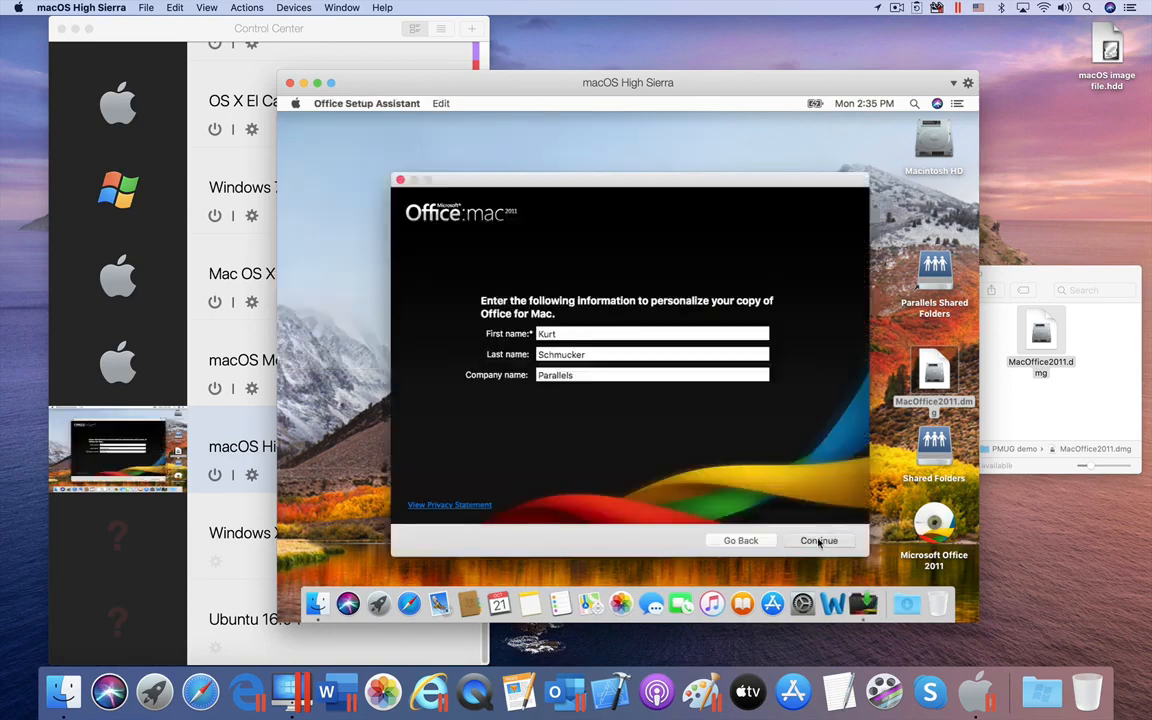
{"action": "left_click", "coordinate": [492, 307]}
{"action": "left_click", "coordinate": [493, 398]}
{"action": "left_click", "coordinate": [816, 541]}
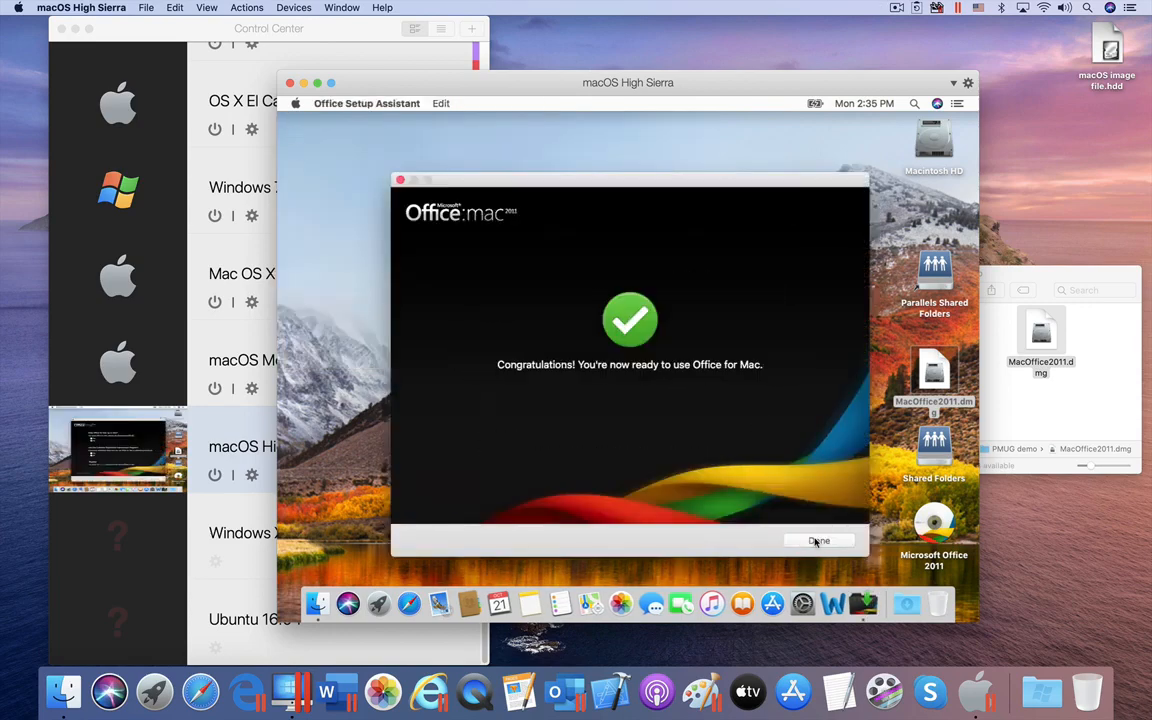
{"action": "left_click", "coordinate": [817, 542]}
{"action": "right_click", "coordinate": [932, 521]}
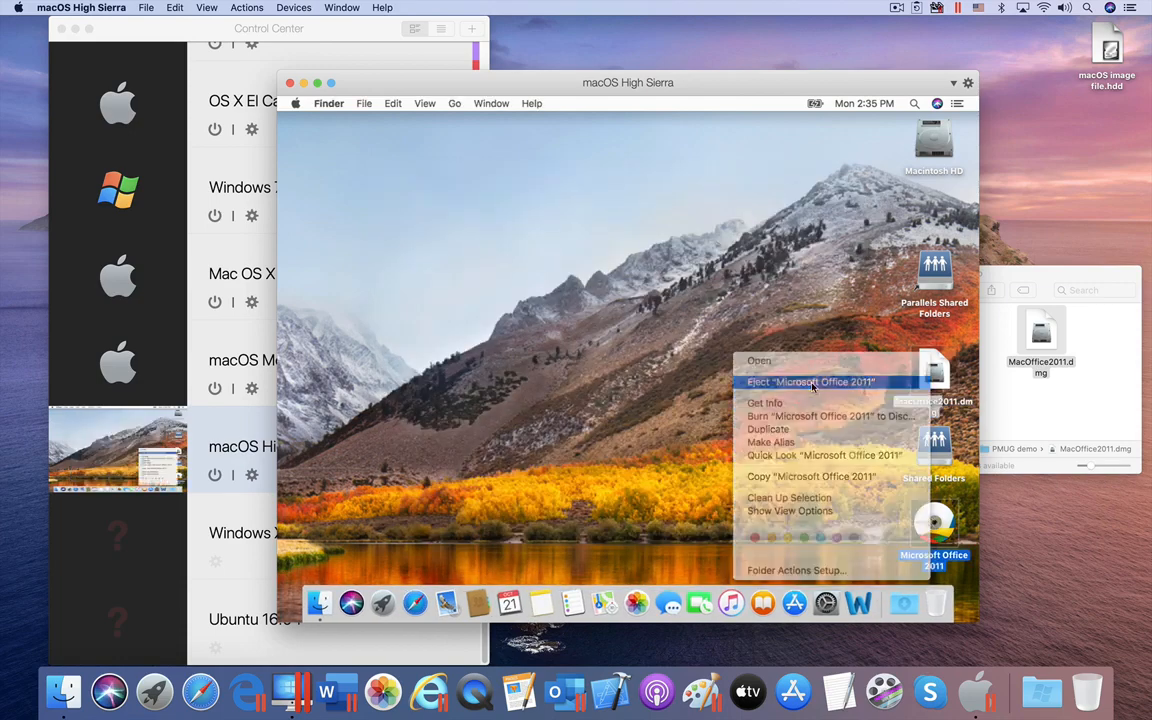
Step: Eject the Office disc, launch Word from Applications > Microsoft Office 2011, and create a blank document
{"action": "left_click", "coordinate": [818, 383]}
{"action": "double_click", "coordinate": [934, 140]}
{"action": "left_click", "coordinate": [506, 222]}
{"action": "double_click", "coordinate": [506, 222]}
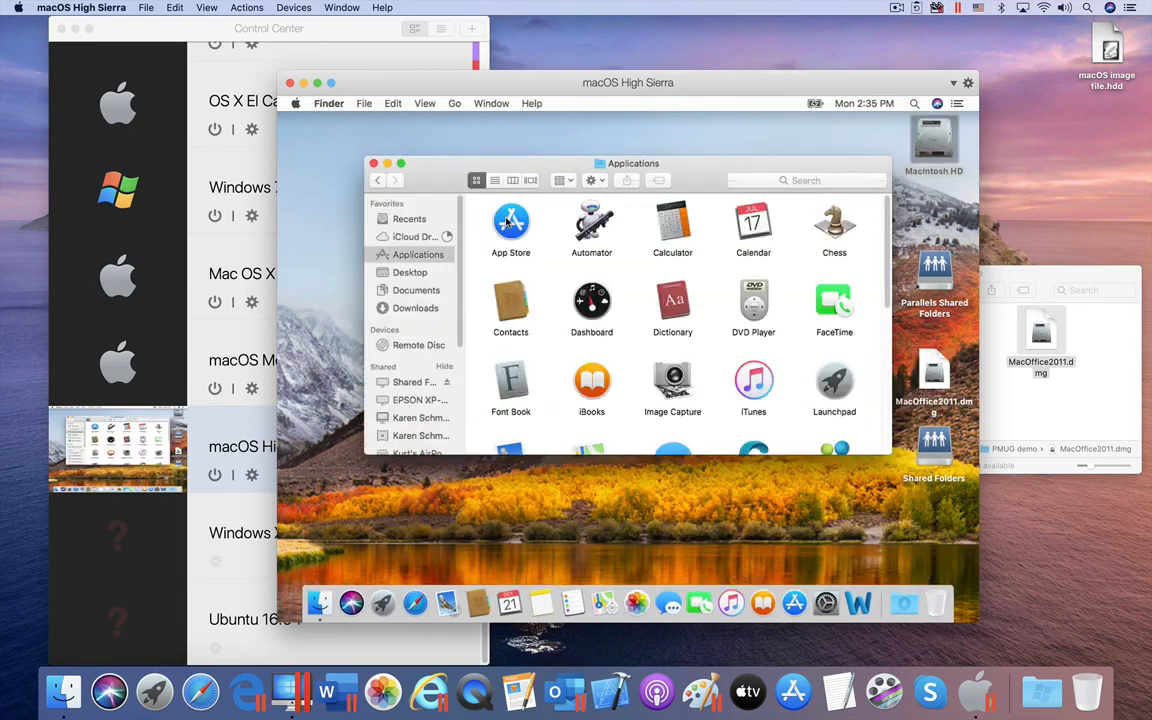
{"action": "scroll", "coordinate": [700, 330], "scroll_direction": "down", "scroll_amount": 10}
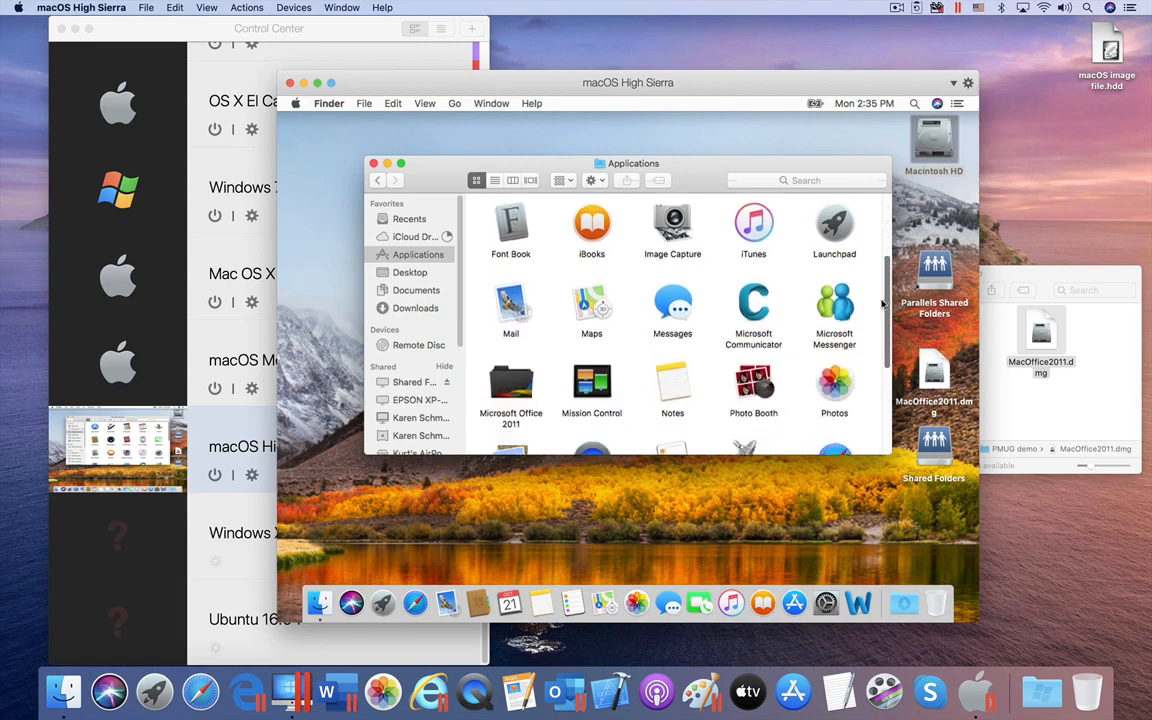
{"action": "scroll", "coordinate": [865, 397], "scroll_direction": "up", "scroll_amount": 10}
{"action": "double_click", "coordinate": [508, 228]}
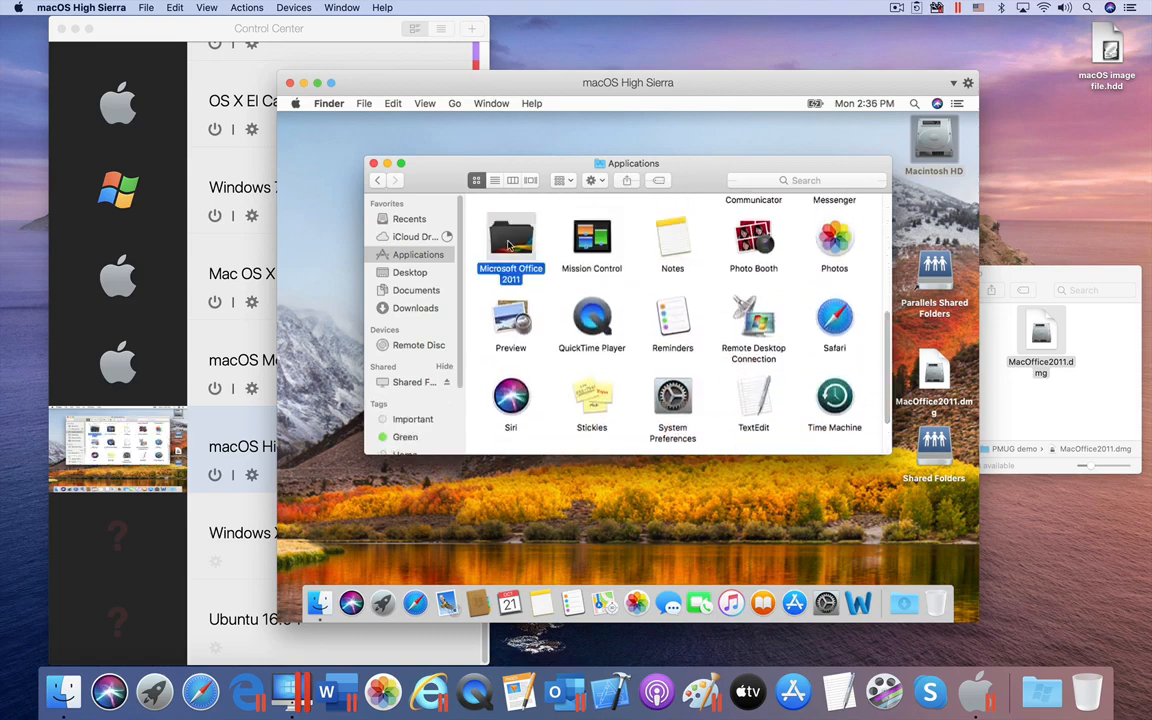
{"action": "double_click", "coordinate": [524, 230]}
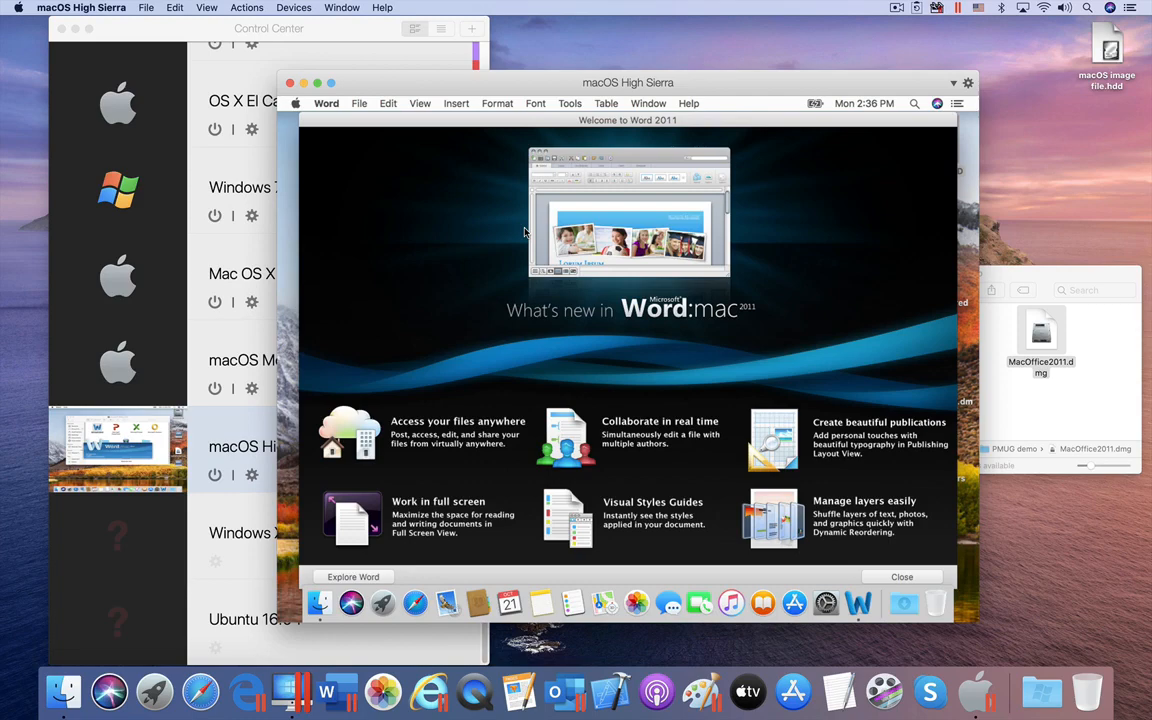
{"action": "left_click", "coordinate": [898, 576]}
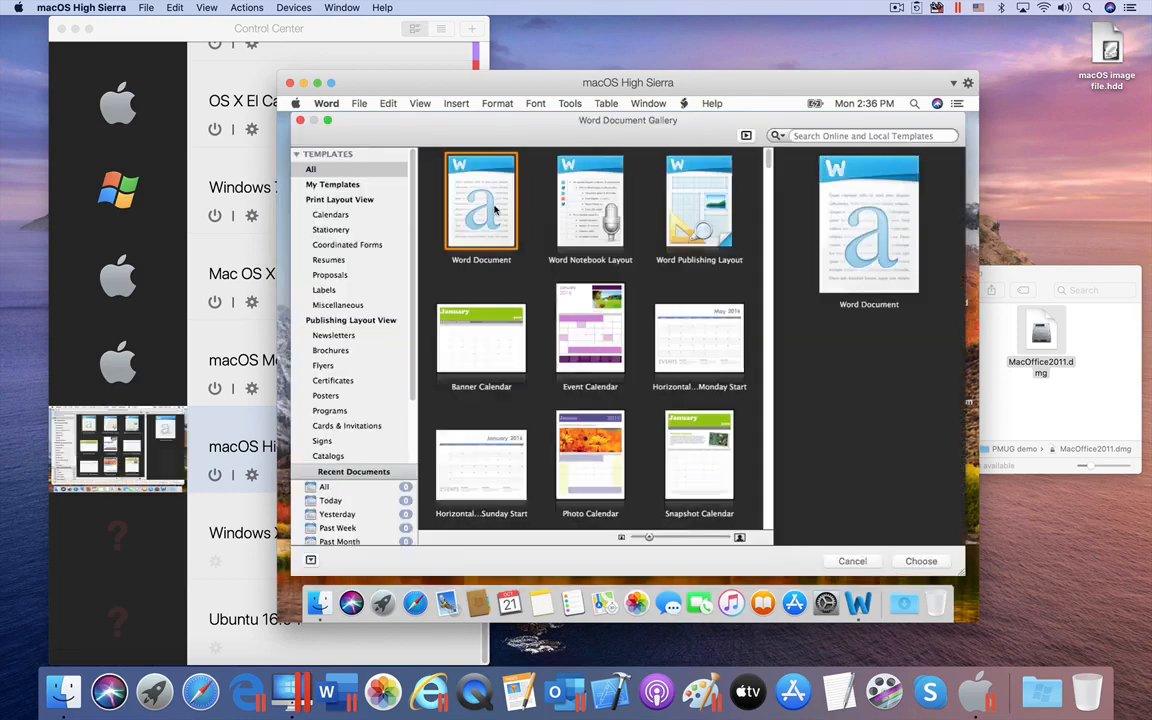
{"action": "left_click", "coordinate": [920, 561]}
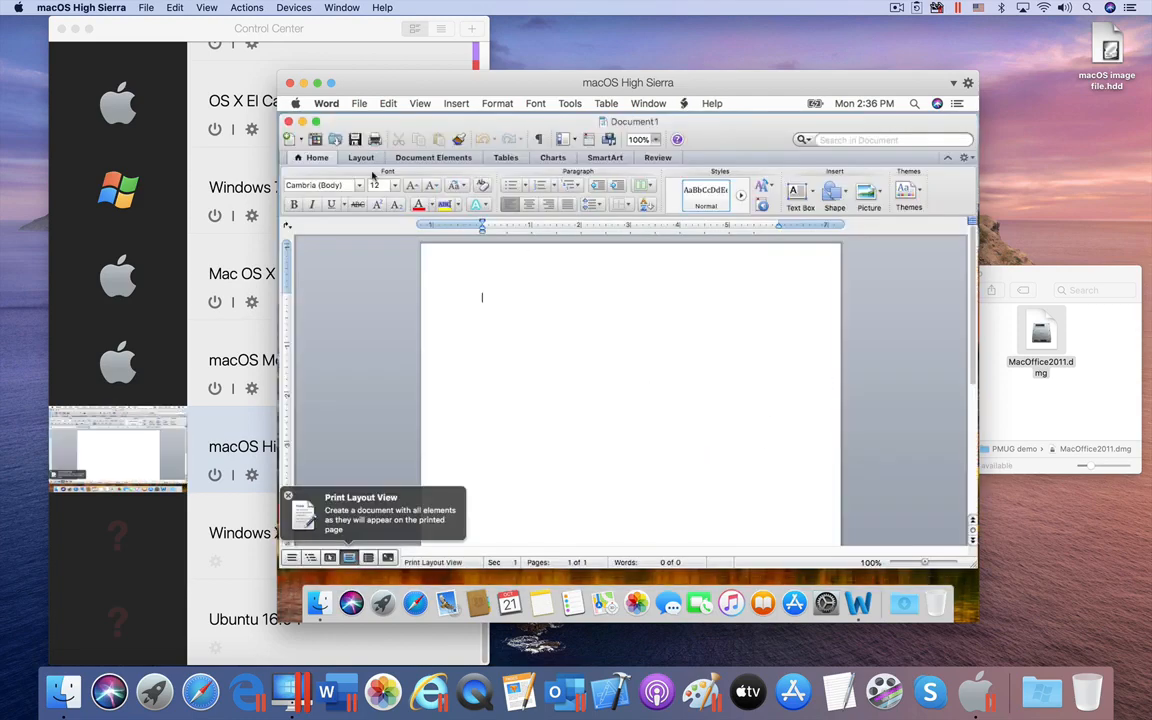